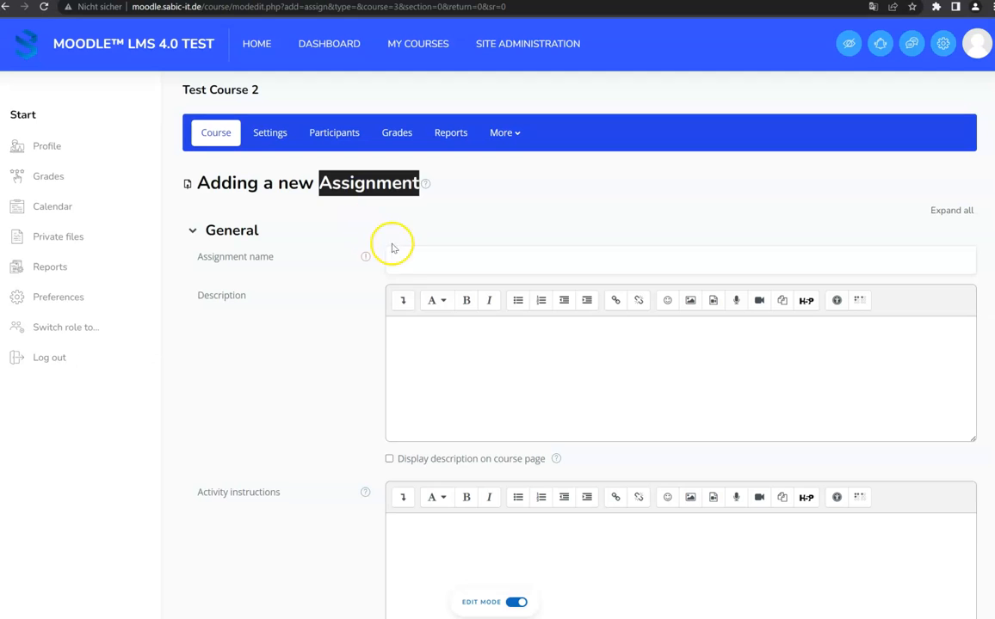
Name the new assignment "Assignment Activitiy - Homework"
{"action": "scroll", "coordinate": [286, 223], "scroll_direction": "down", "scroll_amount": 1}
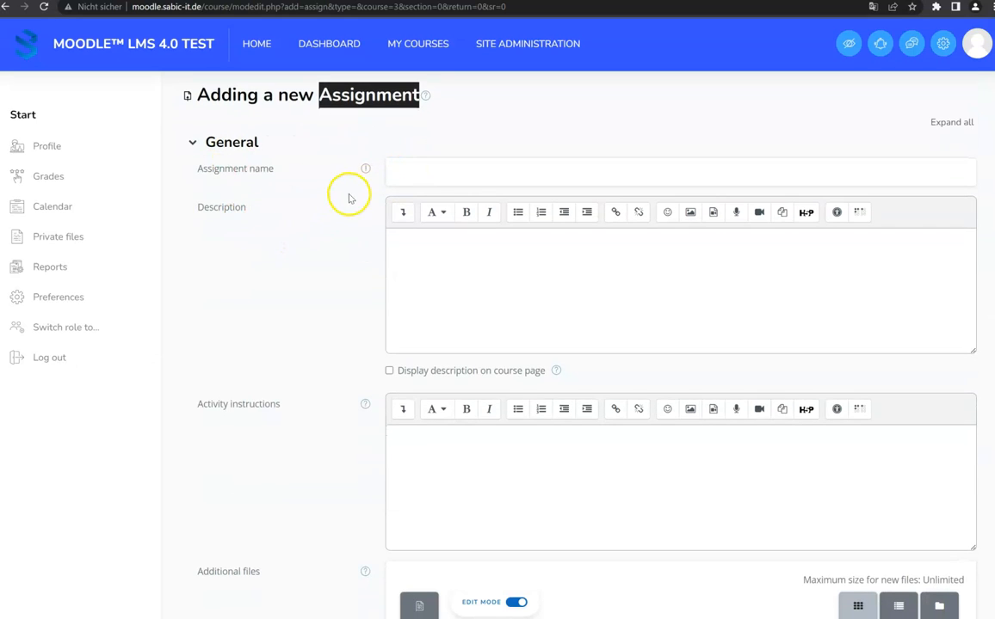
{"action": "left_click", "coordinate": [416, 172]}
{"action": "type", "text": "Assignment"}
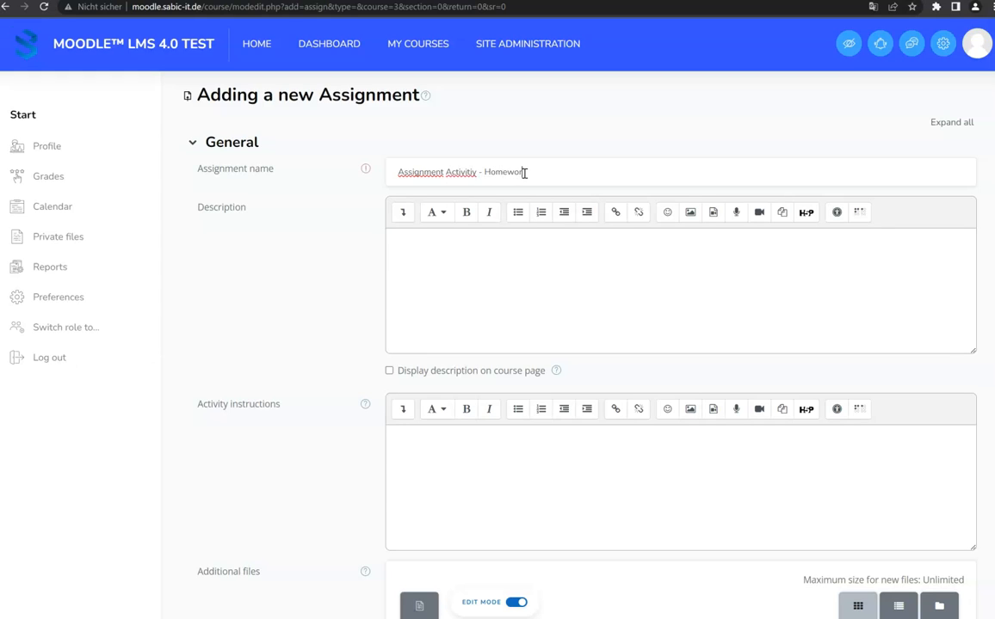
{"action": "type", "text": "k"}
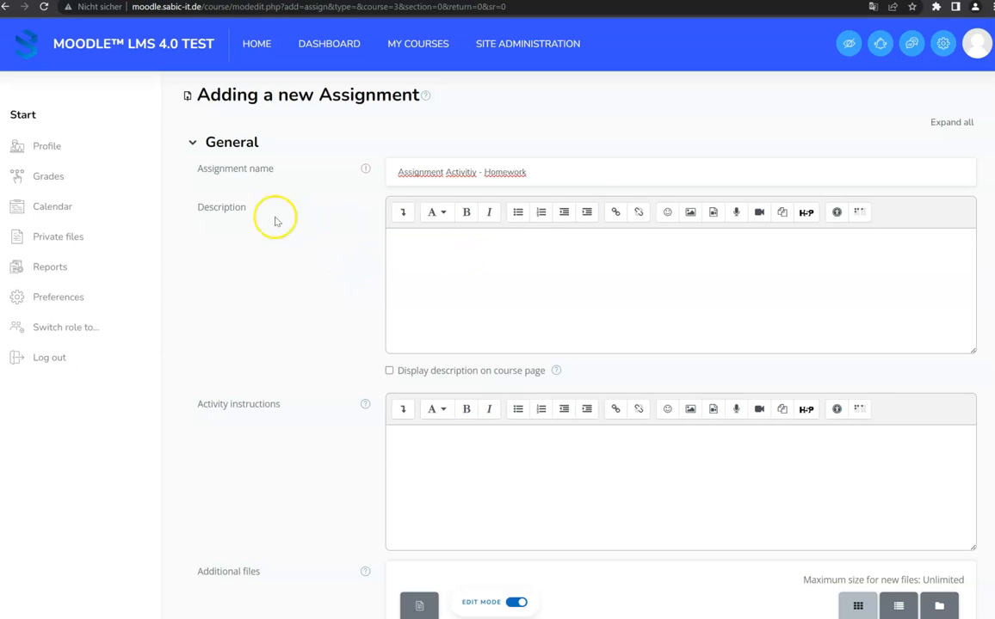
Copy the assignment name "Assignment Activitiy - Homework" into the activity instructions
{"action": "scroll", "coordinate": [250, 217], "scroll_direction": "down", "scroll_amount": 1}
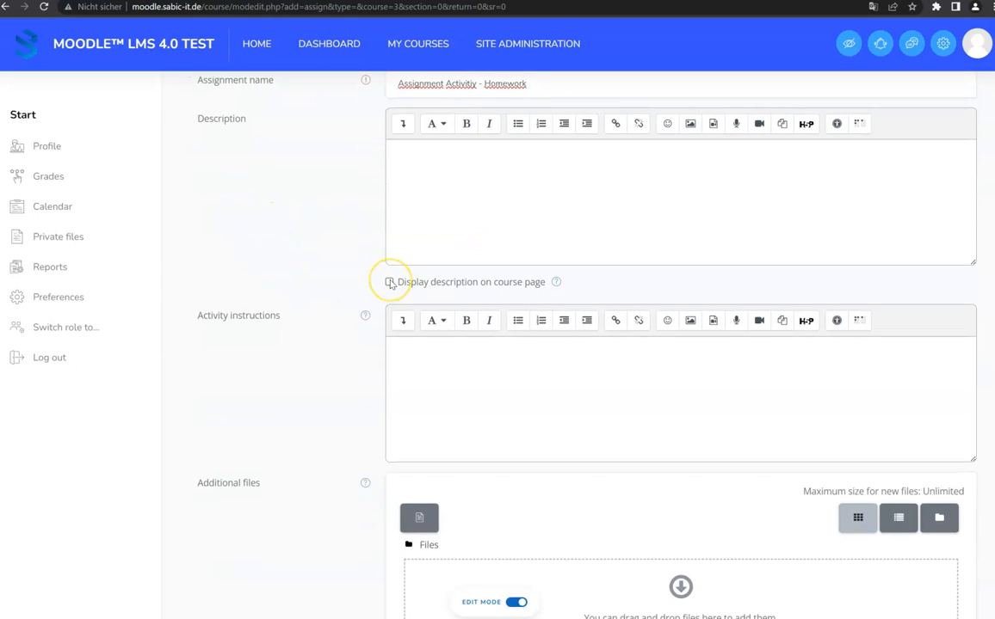
{"action": "scroll", "coordinate": [389, 284], "scroll_direction": "down", "scroll_amount": 2}
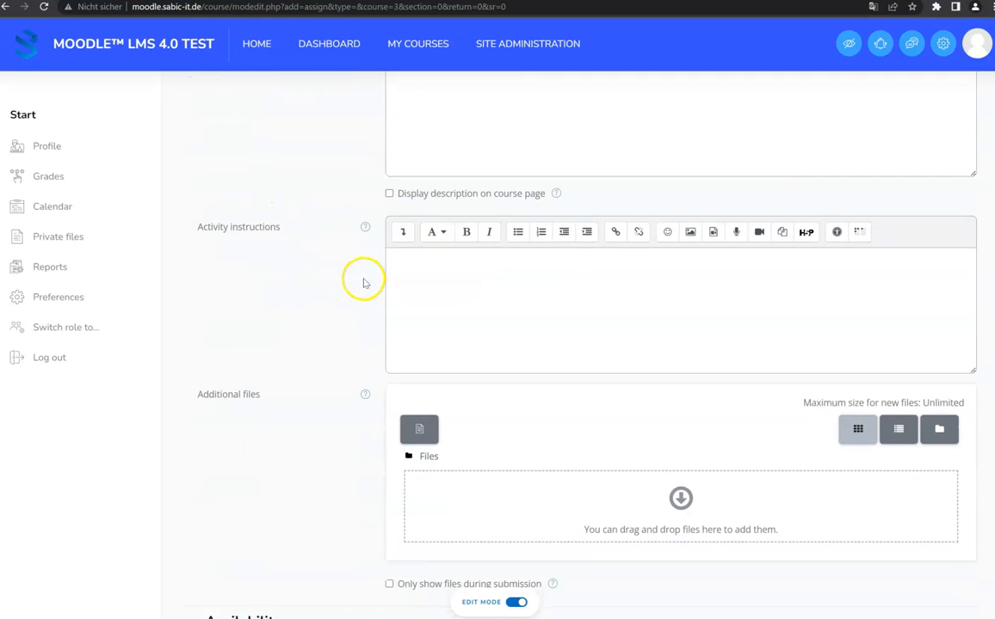
{"action": "scroll", "coordinate": [323, 189], "scroll_direction": "up", "scroll_amount": 2}
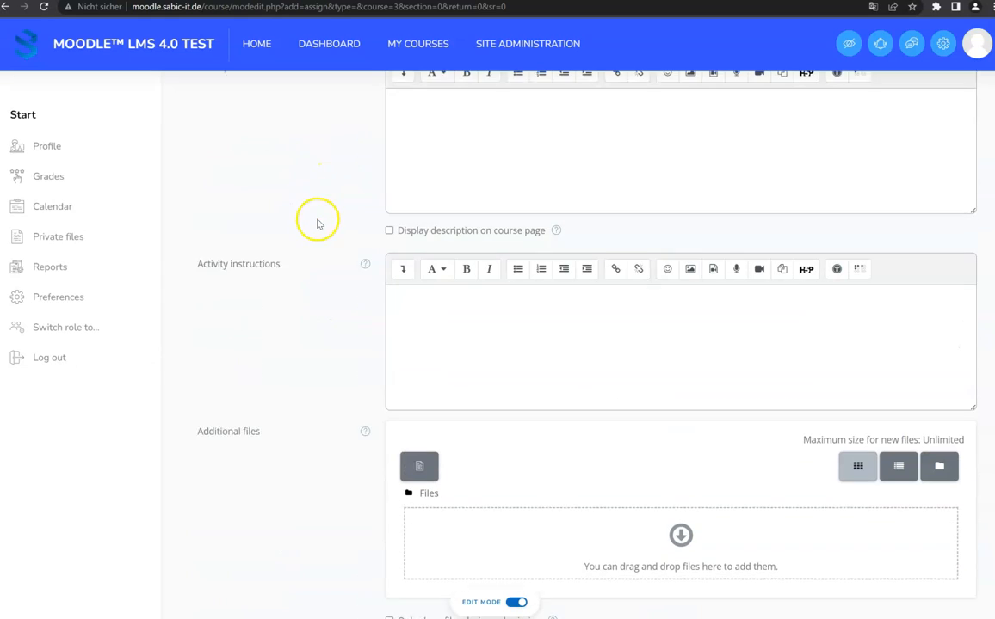
{"action": "left_click", "coordinate": [499, 372]}
{"action": "scroll", "coordinate": [499, 373], "scroll_direction": "down", "scroll_amount": 1}
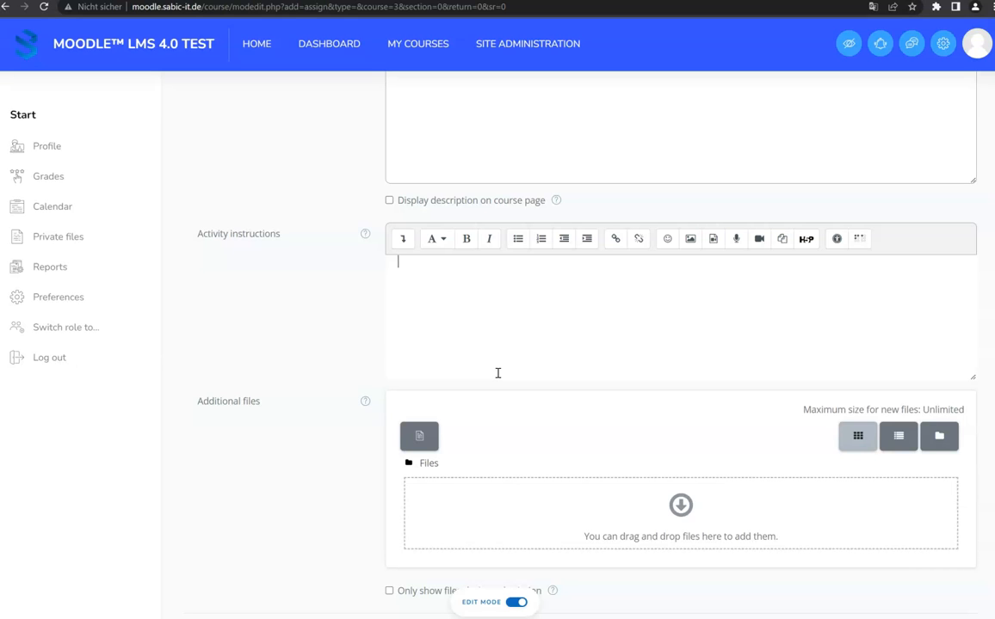
{"action": "scroll", "coordinate": [520, 218], "scroll_direction": "up", "scroll_amount": 1}
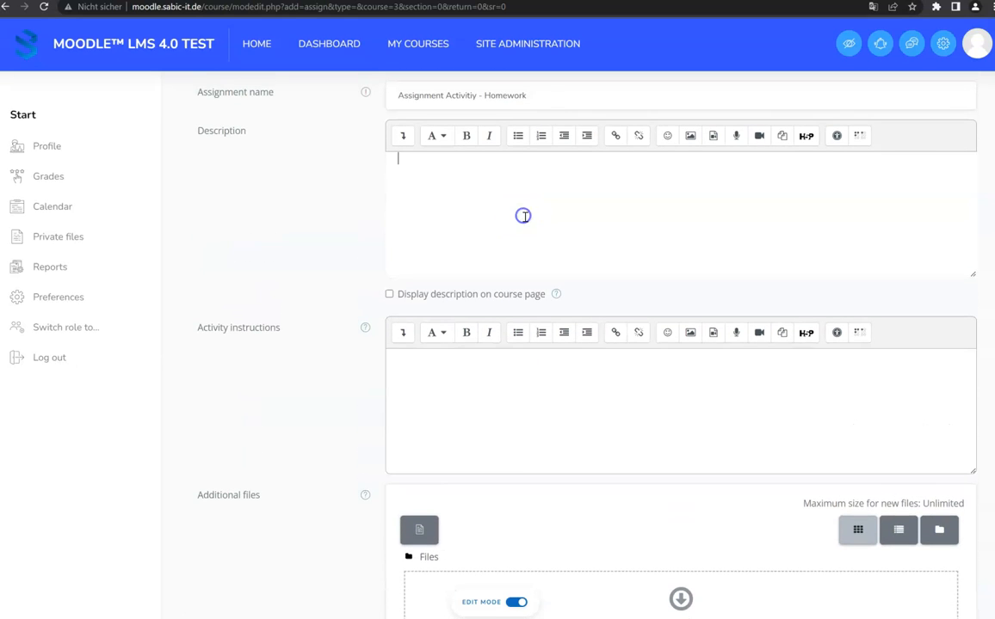
{"action": "left_click", "coordinate": [552, 100]}
{"action": "key", "text": "ctrl+a"}
{"action": "key", "text": "ctrl+c"}
{"action": "left_click", "coordinate": [519, 379]}
{"action": "key", "text": "ctrl+v"}
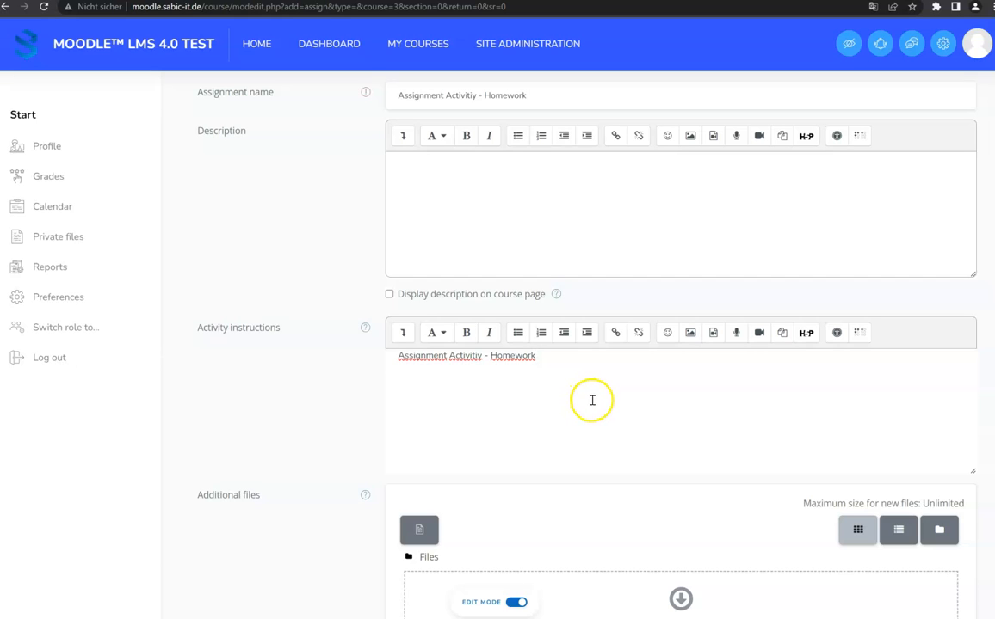
Disable the "Remind me to grade by" date in the assignment's availability settings
{"action": "scroll", "coordinate": [528, 383], "scroll_direction": "down", "scroll_amount": 1}
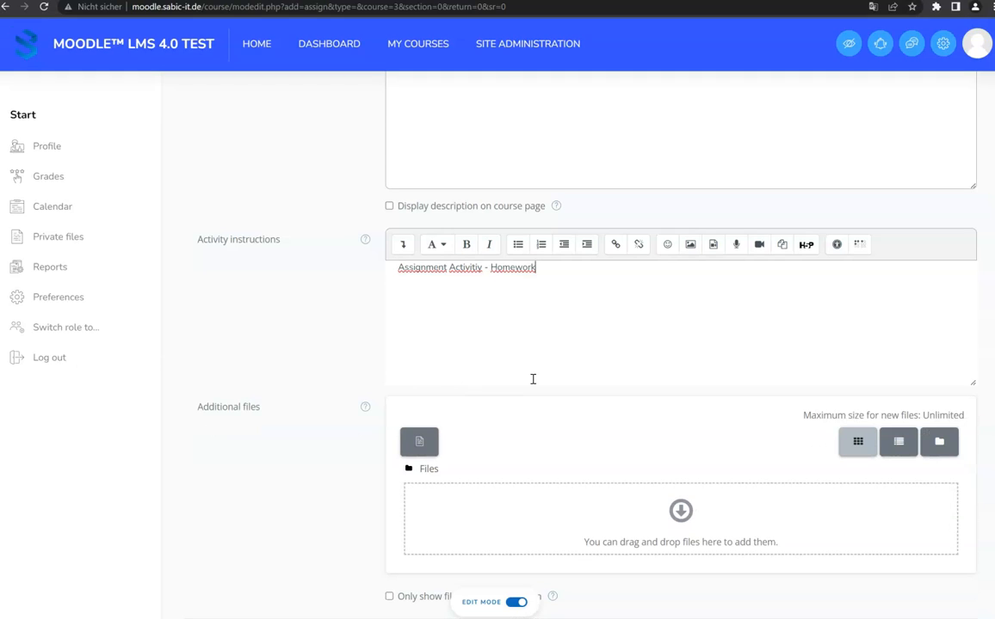
{"action": "scroll", "coordinate": [532, 383], "scroll_direction": "down", "scroll_amount": 2}
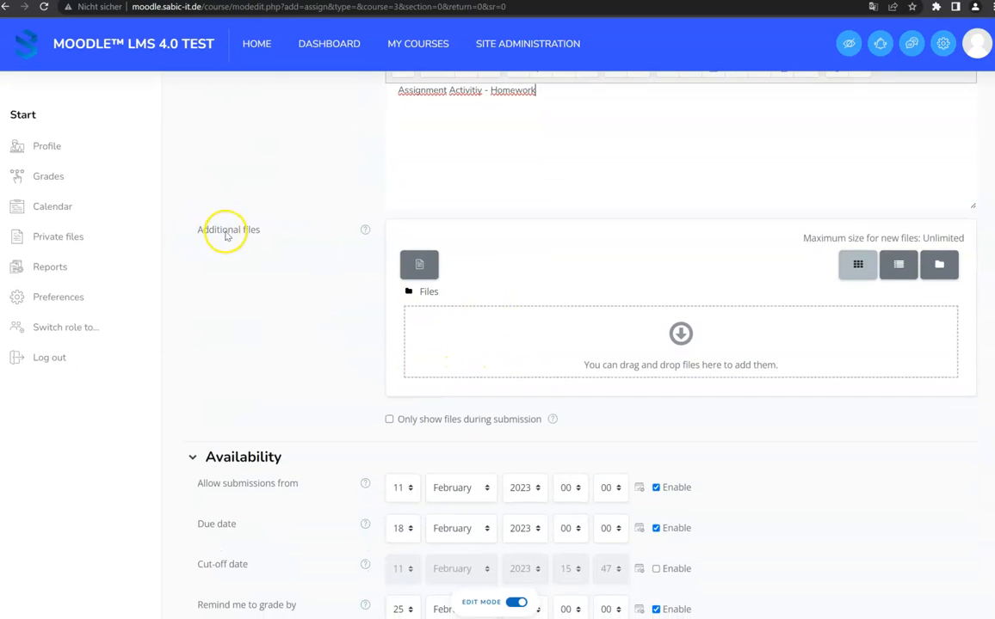
{"action": "scroll", "coordinate": [301, 257], "scroll_direction": "down", "scroll_amount": 1}
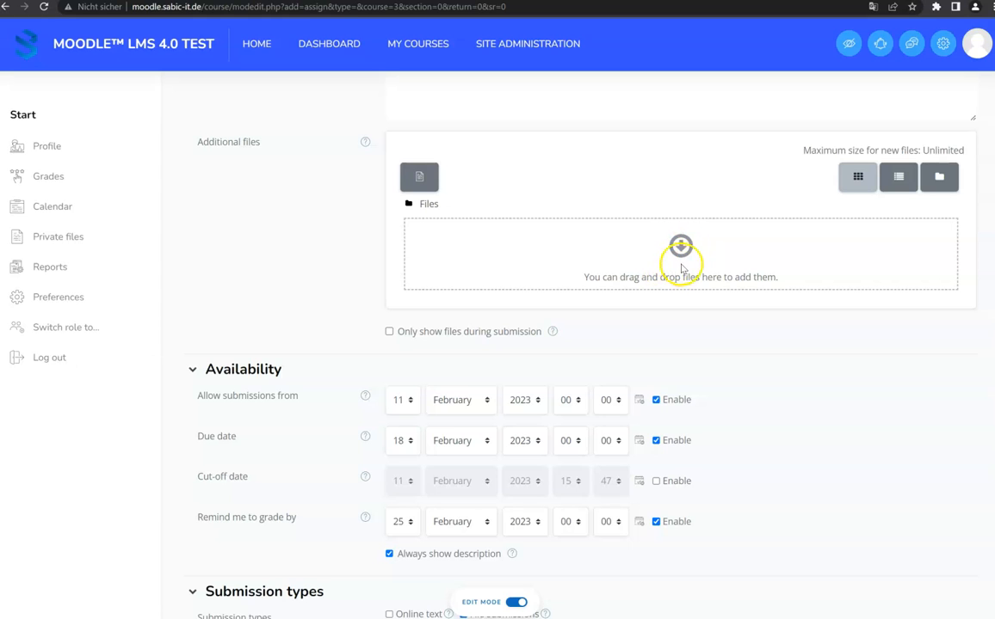
{"action": "scroll", "coordinate": [699, 263], "scroll_direction": "down", "scroll_amount": 1}
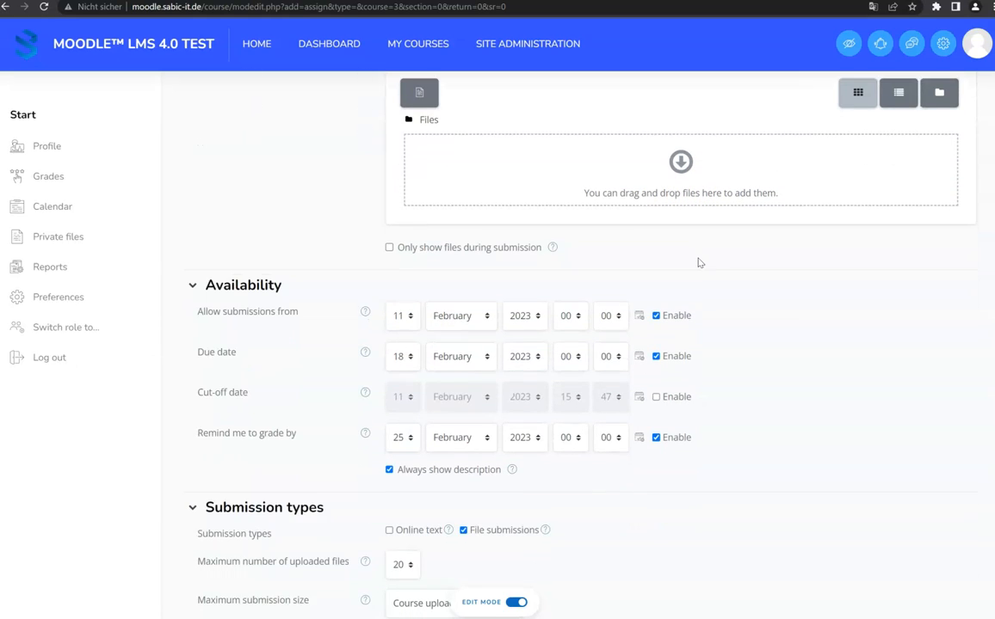
{"action": "scroll", "coordinate": [695, 280], "scroll_direction": "down", "scroll_amount": 1}
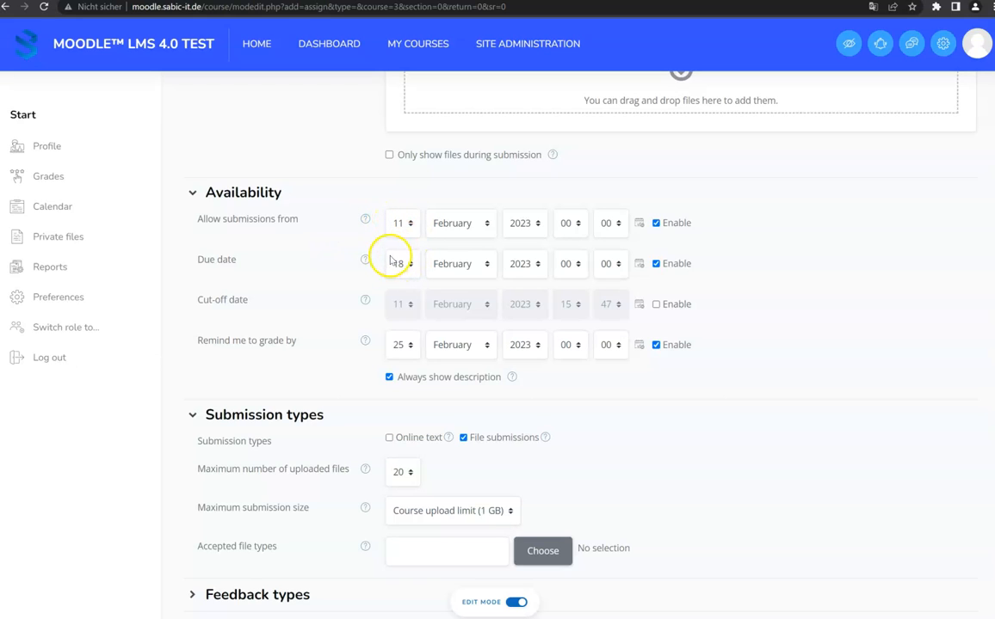
{"action": "scroll", "coordinate": [360, 278], "scroll_direction": "down", "scroll_amount": 1}
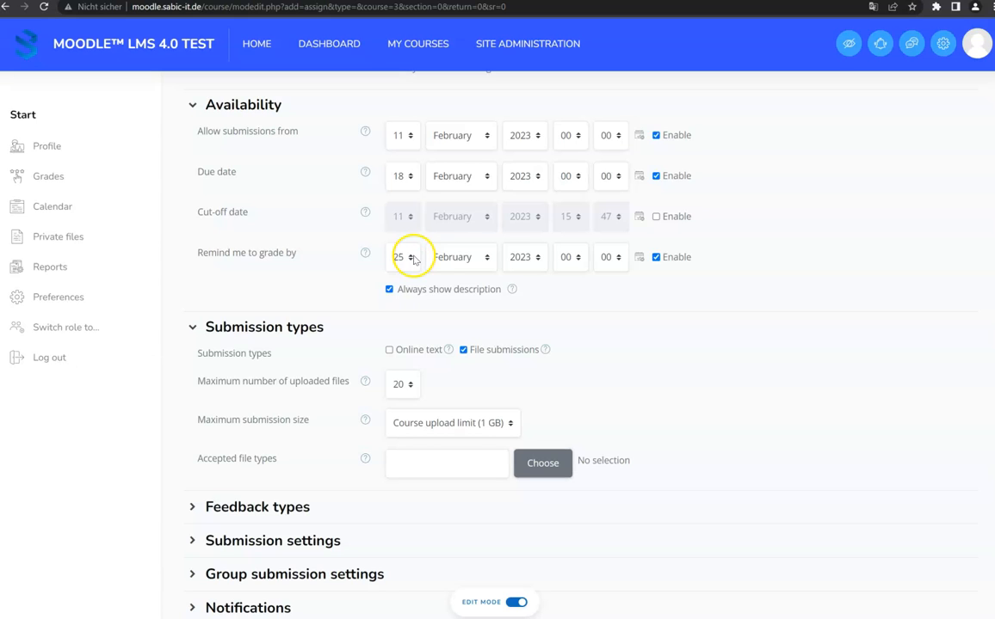
{"action": "scroll", "coordinate": [323, 294], "scroll_direction": "down", "scroll_amount": 1}
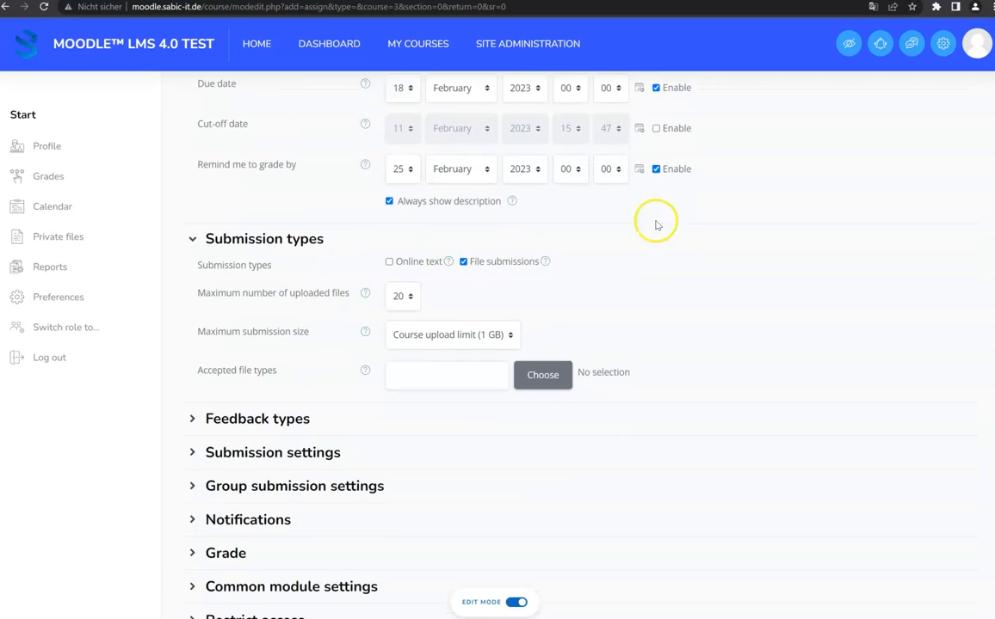
{"action": "left_click", "coordinate": [655, 168]}
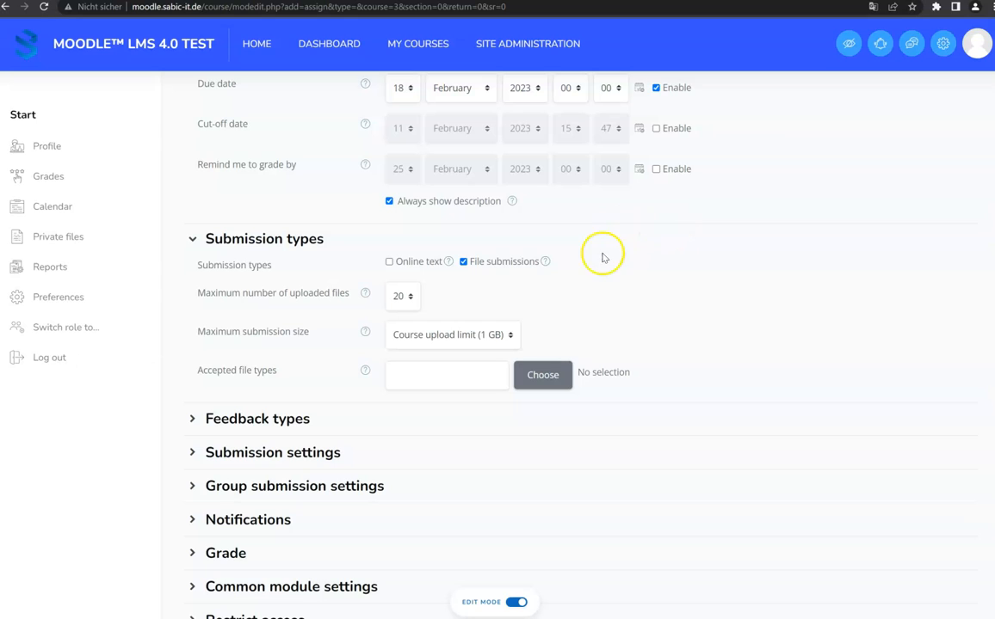
Try enabling online text submissions with a word limit of 800, and turn online text off again
{"action": "scroll", "coordinate": [225, 292], "scroll_direction": "down", "scroll_amount": 1}
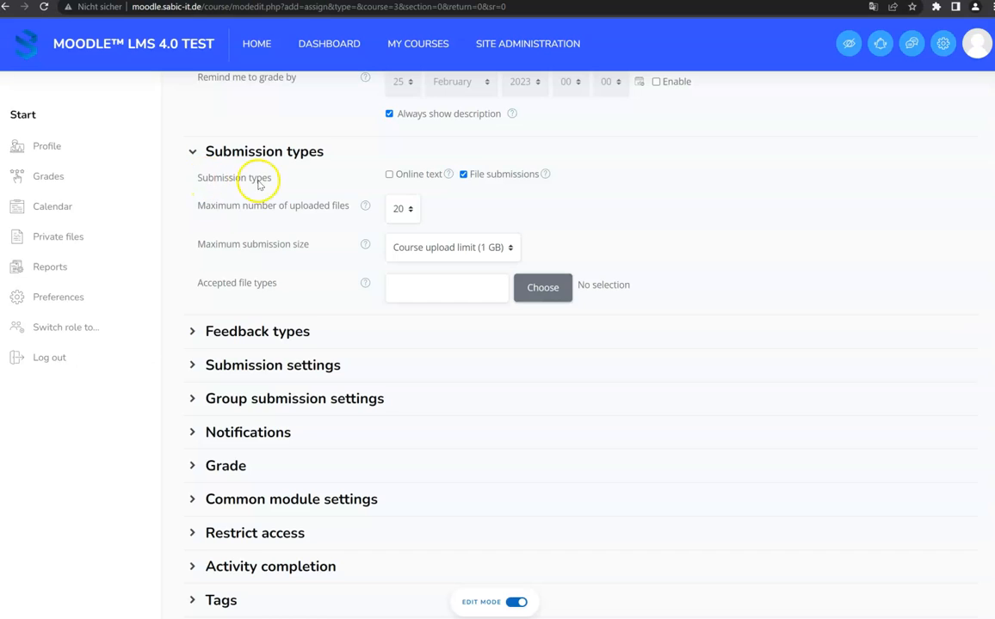
{"action": "left_click", "coordinate": [392, 175]}
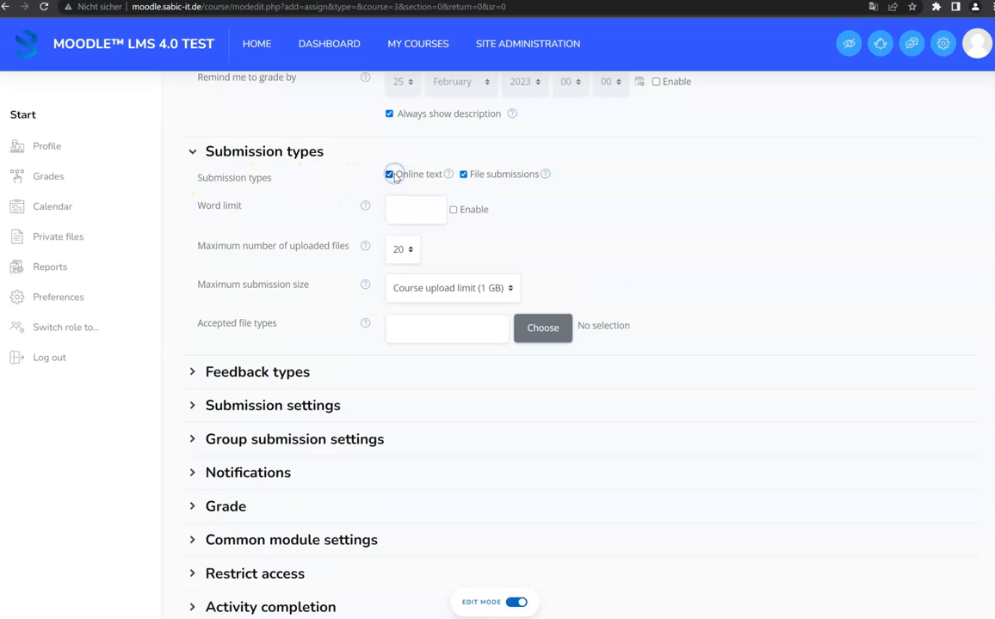
{"action": "left_click", "coordinate": [453, 211]}
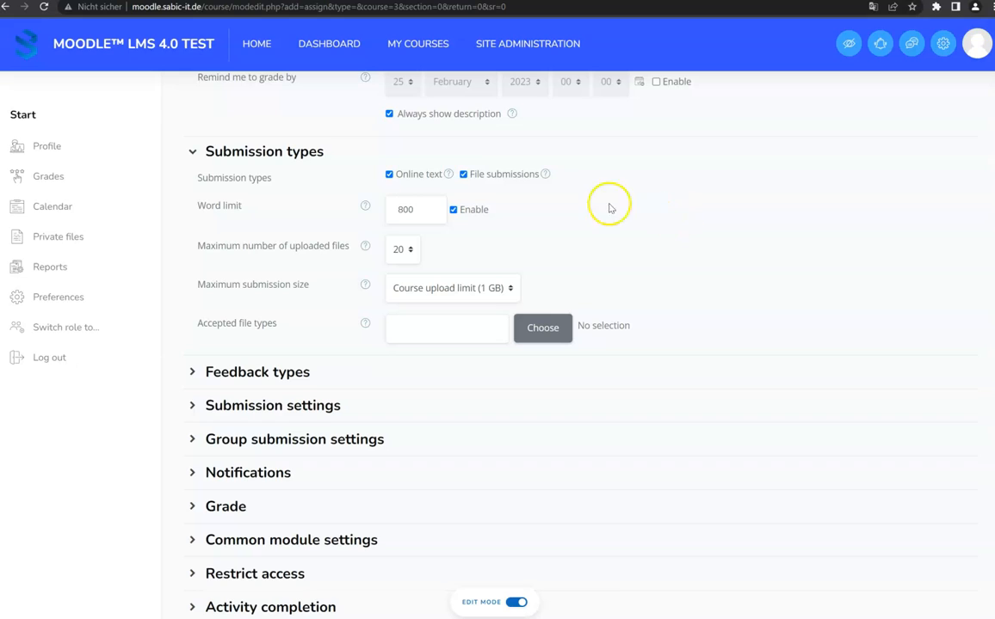
{"action": "left_click", "coordinate": [425, 207]}
{"action": "double_click", "coordinate": [405, 208]}
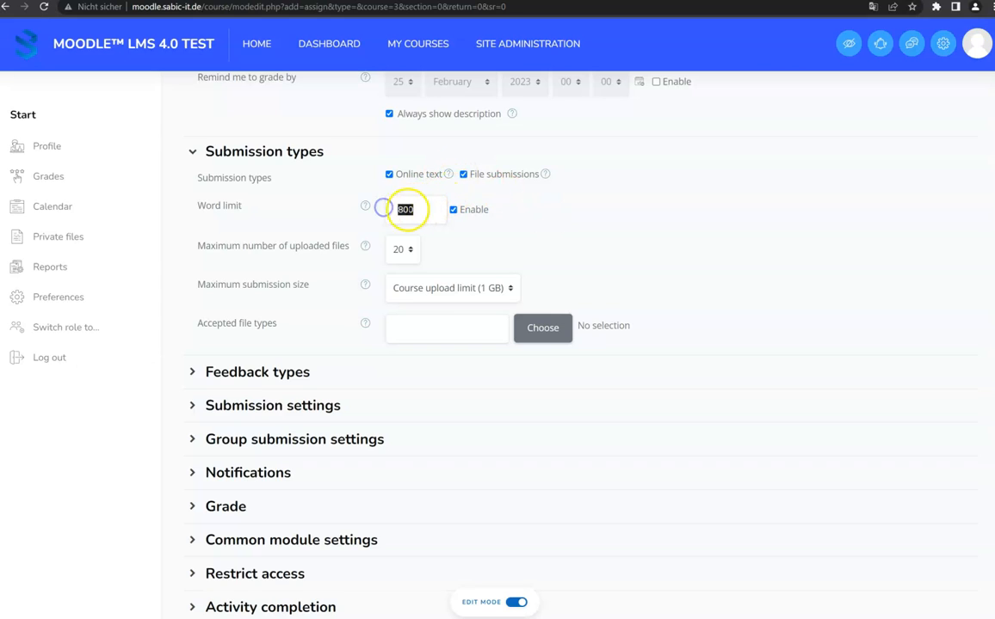
{"action": "left_click", "coordinate": [547, 210]}
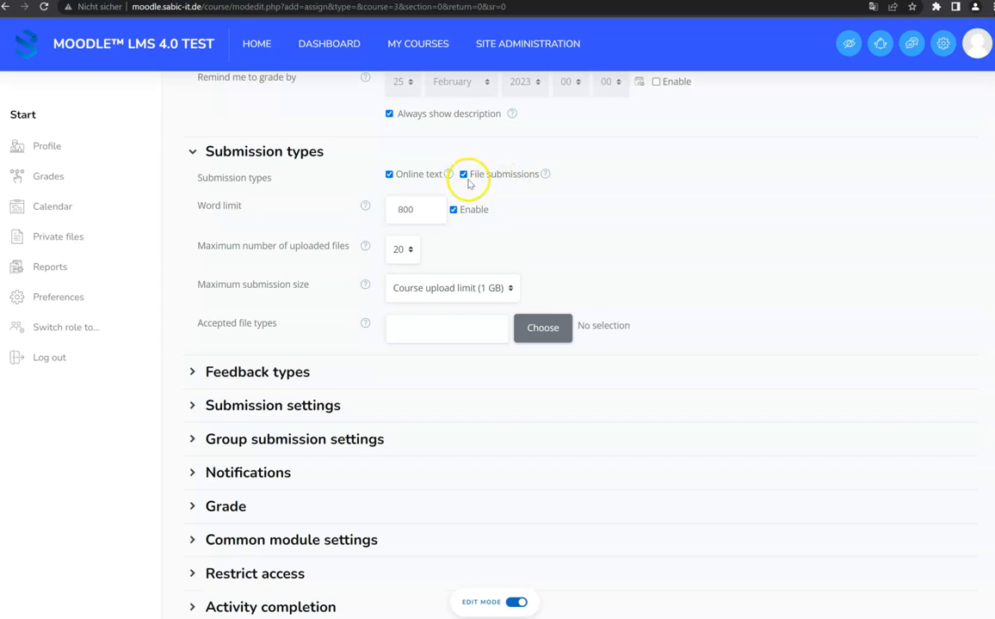
{"action": "left_click", "coordinate": [390, 175]}
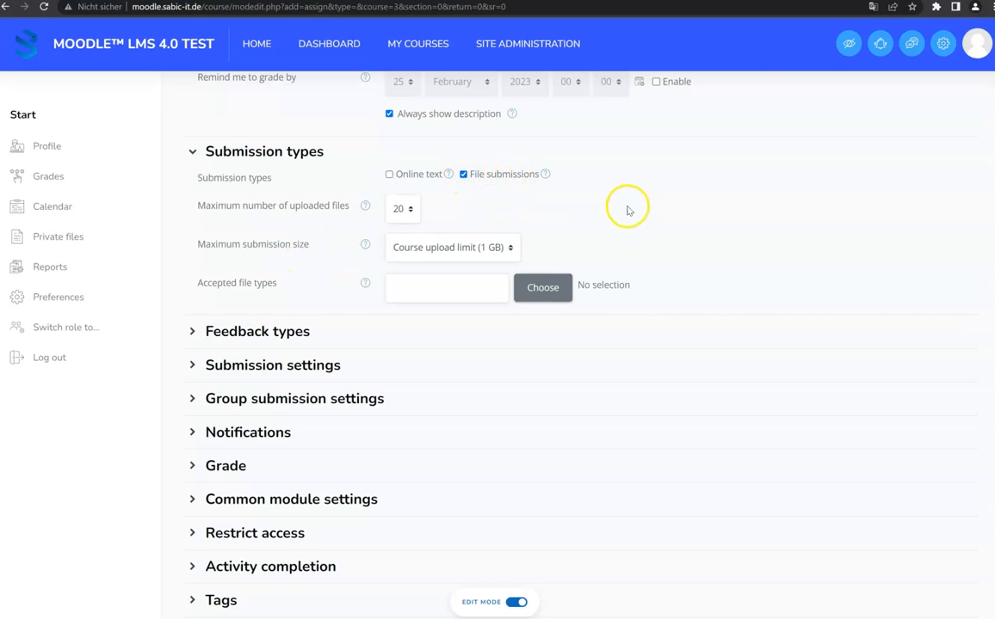
Set the maximum number of uploaded files to 3 and the maximum submission size to 100 MB
{"action": "left_click", "coordinate": [400, 208]}
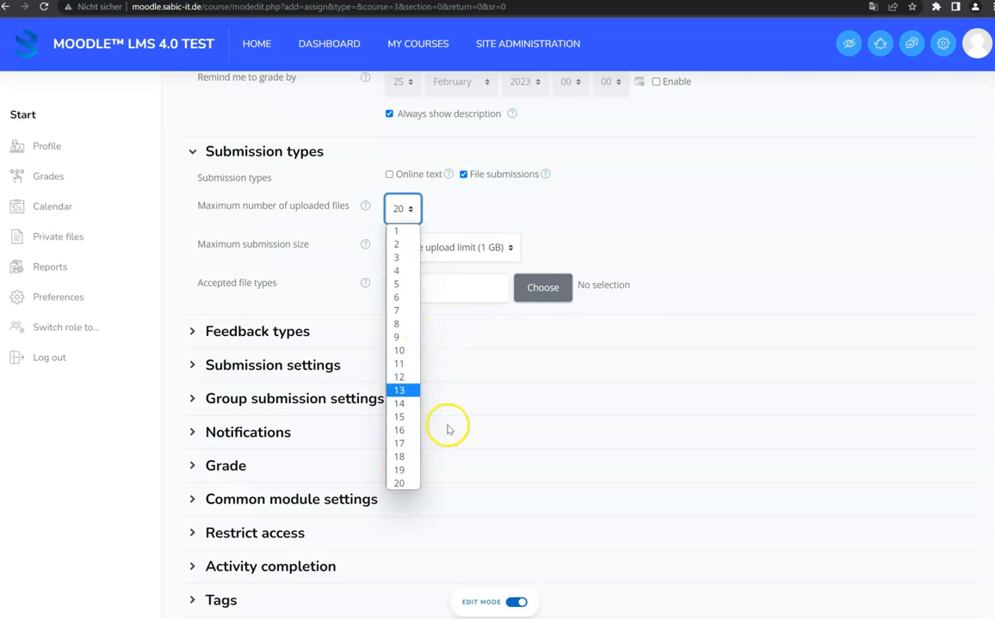
{"action": "left_click", "coordinate": [404, 257]}
{"action": "left_click", "coordinate": [739, 212]}
{"action": "left_click", "coordinate": [415, 216]}
{"action": "left_click", "coordinate": [534, 213]}
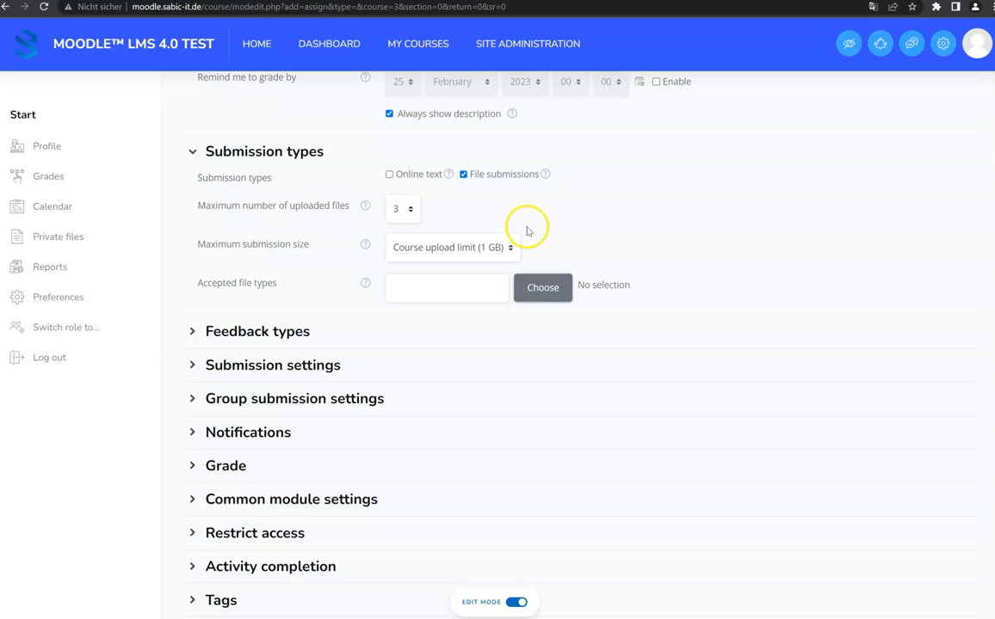
{"action": "scroll", "coordinate": [528, 231], "scroll_direction": "down", "scroll_amount": 1}
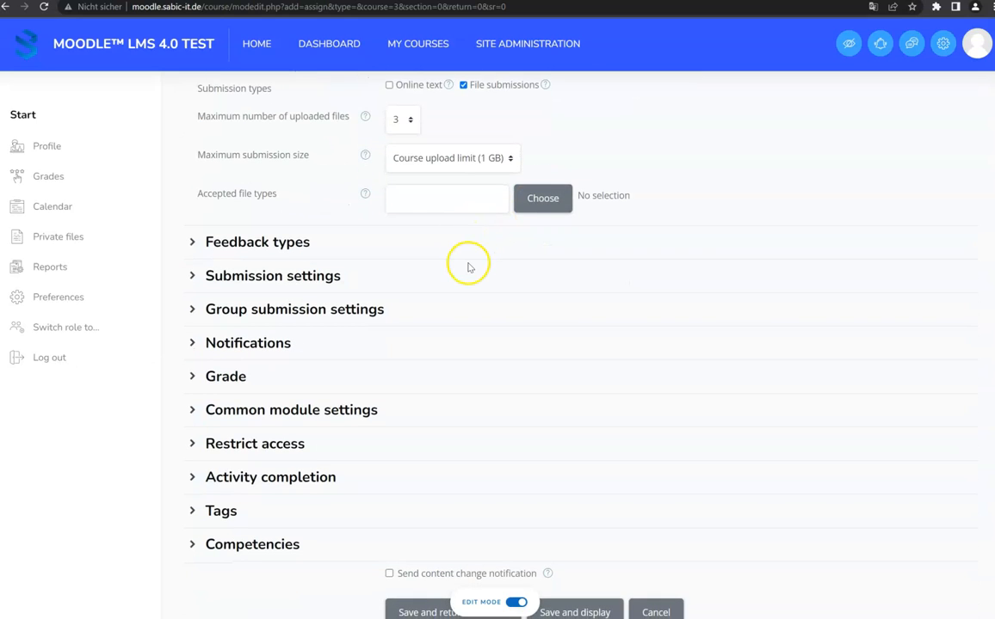
{"action": "left_click", "coordinate": [492, 161]}
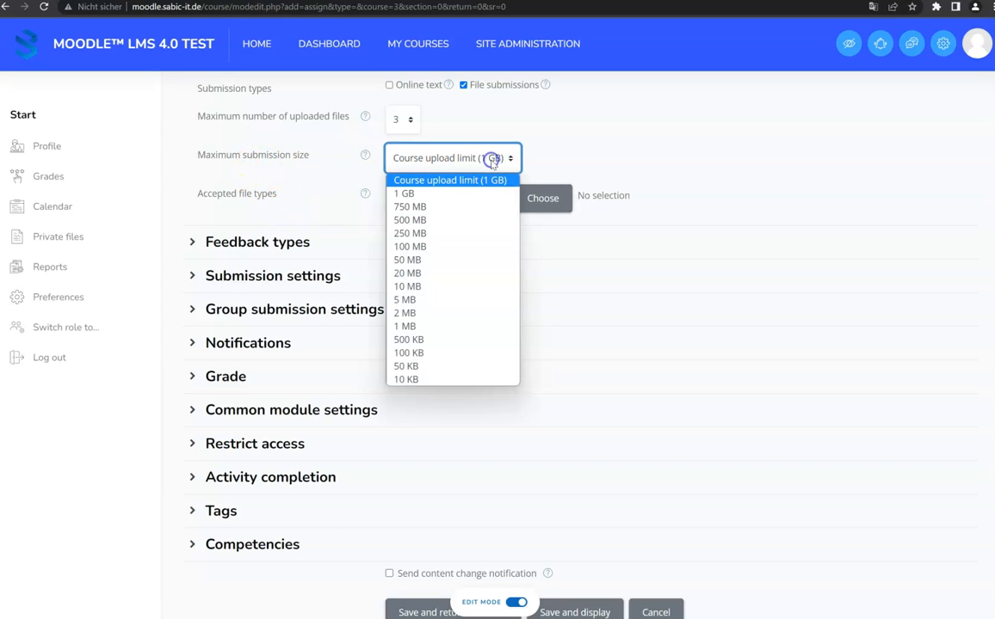
{"action": "left_click", "coordinate": [436, 247]}
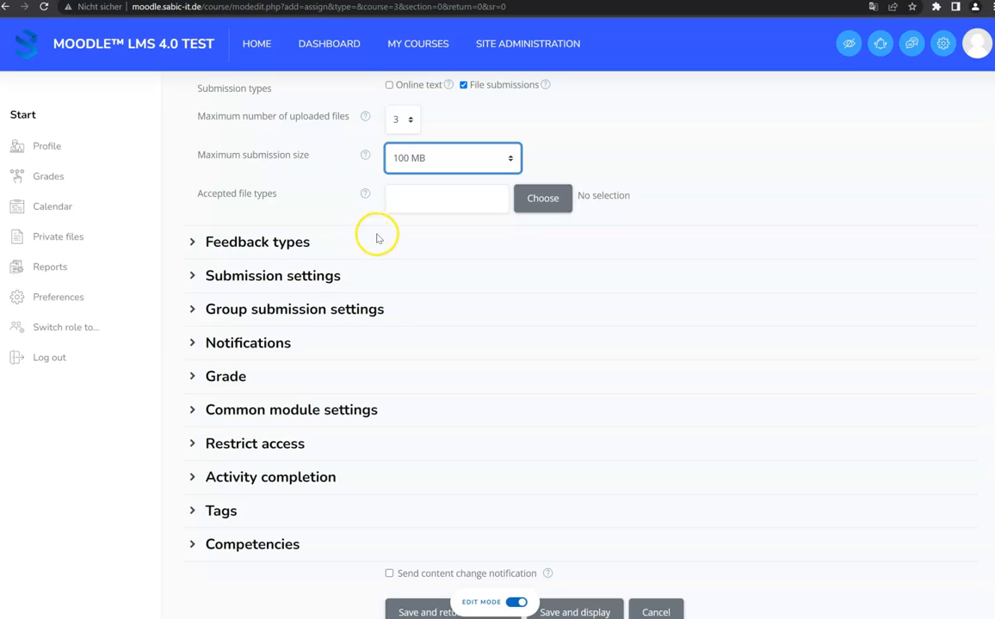
Set the accepted file types for submissions to all file types and save that selection
{"action": "scroll", "coordinate": [384, 272], "scroll_direction": "up", "scroll_amount": 1}
{"action": "scroll", "coordinate": [384, 272], "scroll_direction": "up", "scroll_amount": 1}
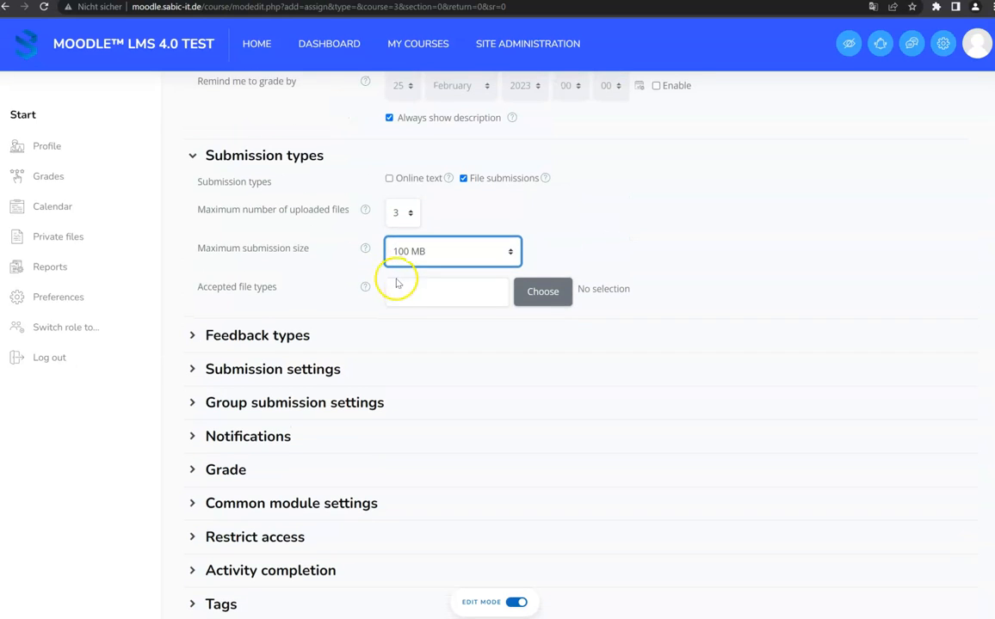
{"action": "left_click", "coordinate": [404, 291]}
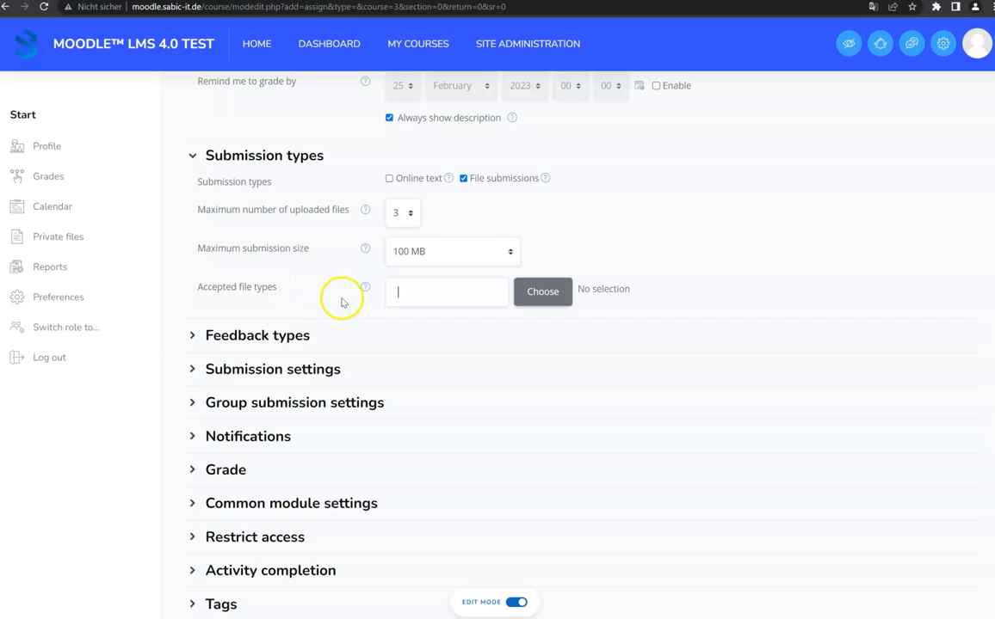
{"action": "left_click", "coordinate": [531, 291]}
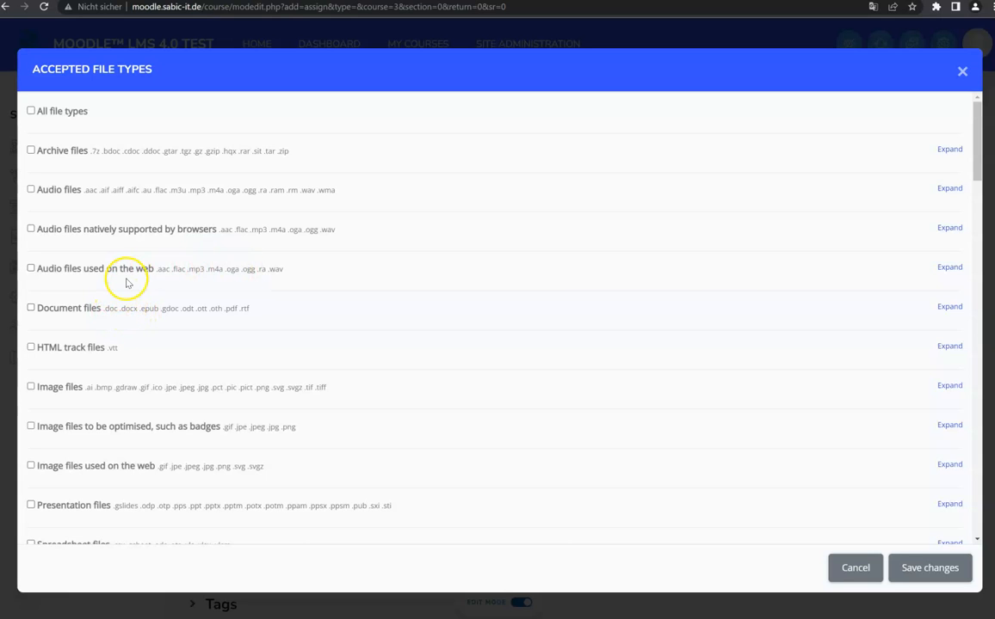
{"action": "scroll", "coordinate": [126, 279], "scroll_direction": "down", "scroll_amount": 1}
{"action": "scroll", "coordinate": [168, 210], "scroll_direction": "down", "scroll_amount": 2}
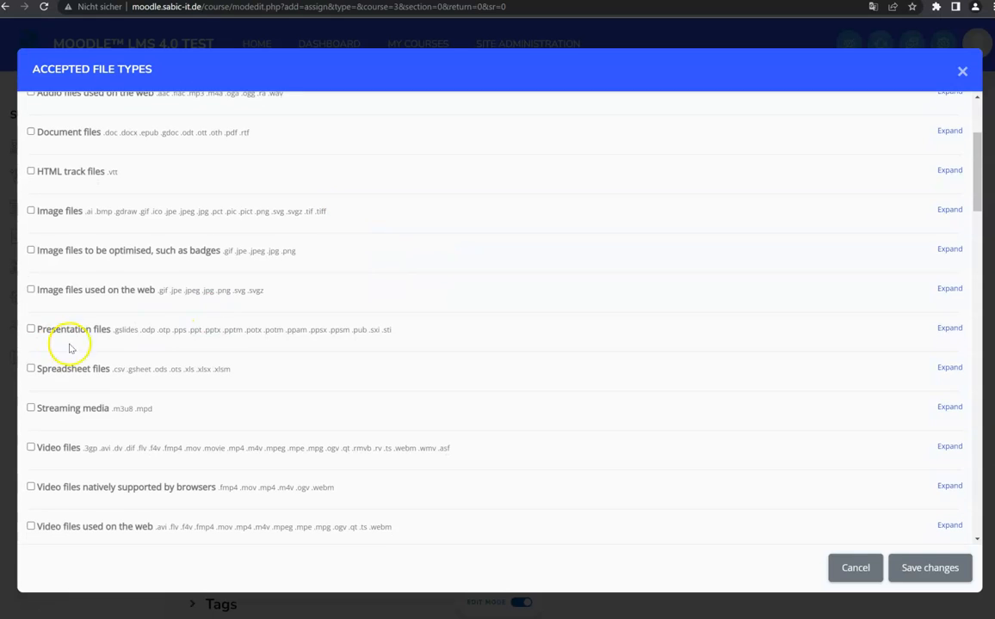
{"action": "scroll", "coordinate": [170, 447], "scroll_direction": "up", "scroll_amount": 3}
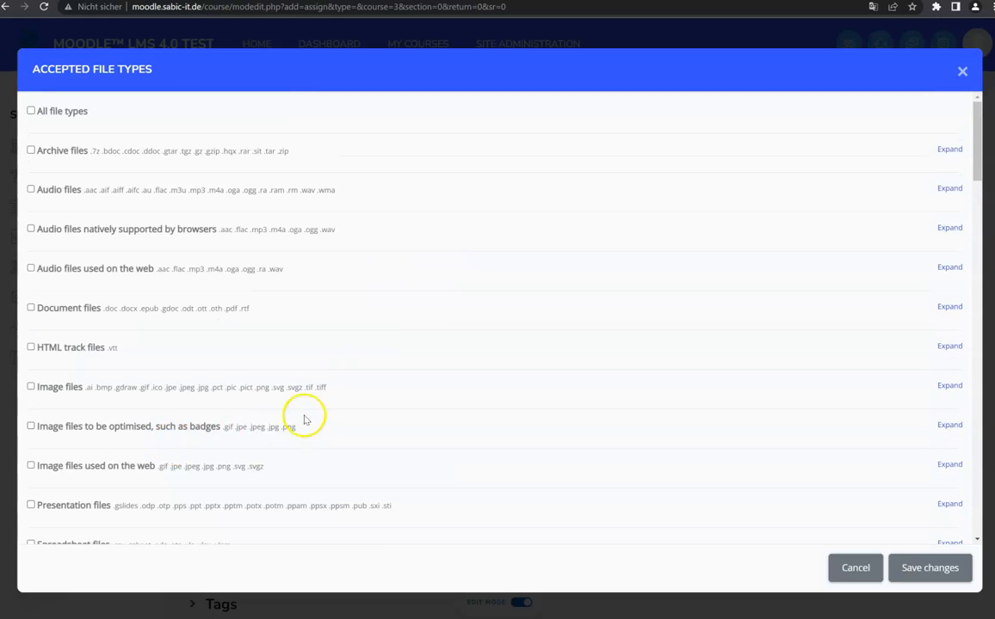
{"action": "left_click", "coordinate": [32, 111]}
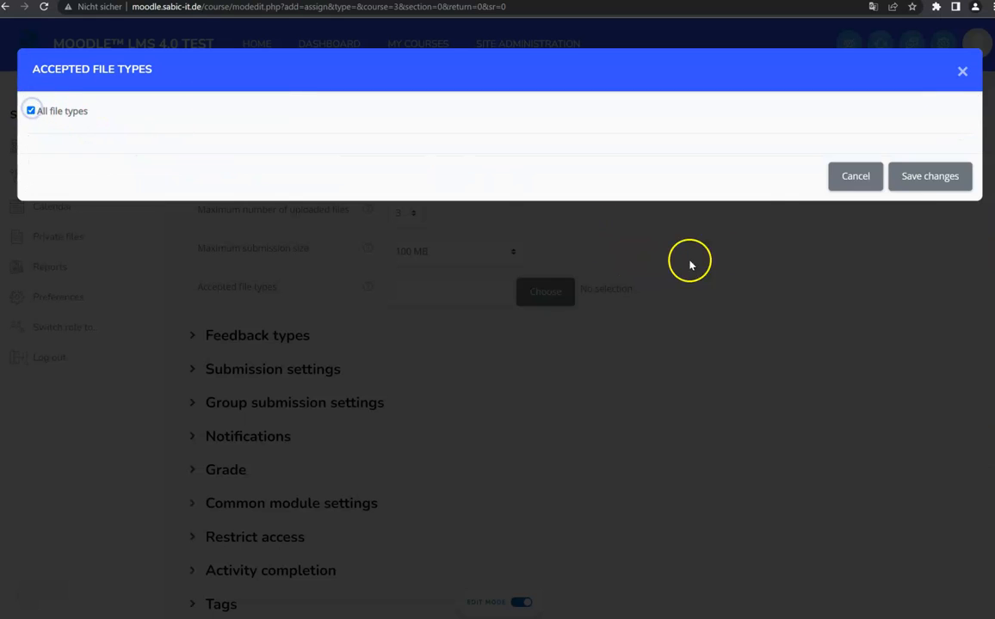
{"action": "left_click", "coordinate": [911, 176]}
{"action": "scroll", "coordinate": [634, 258], "scroll_direction": "down", "scroll_amount": 1}
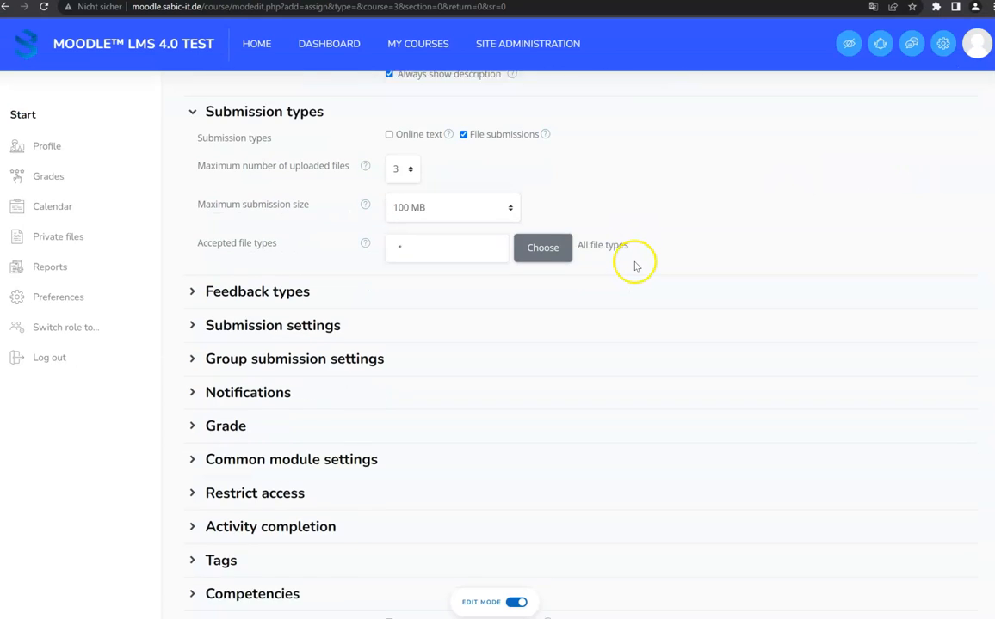
Set the Comment inline option to Yes in the assignment's feedback types
{"action": "left_click", "coordinate": [714, 225]}
{"action": "left_click", "coordinate": [402, 206]}
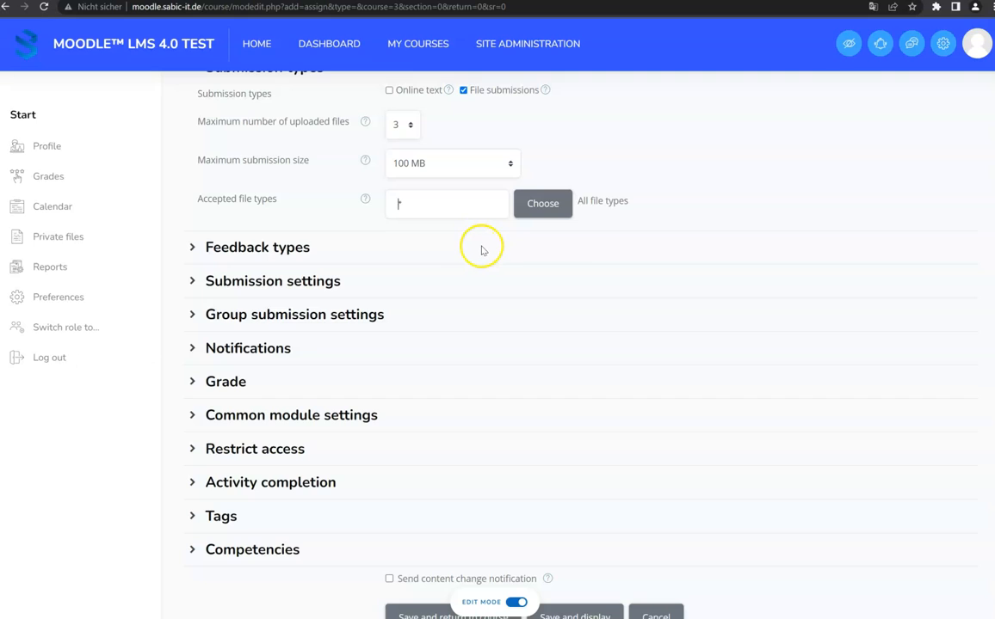
{"action": "scroll", "coordinate": [475, 268], "scroll_direction": "down", "scroll_amount": 1}
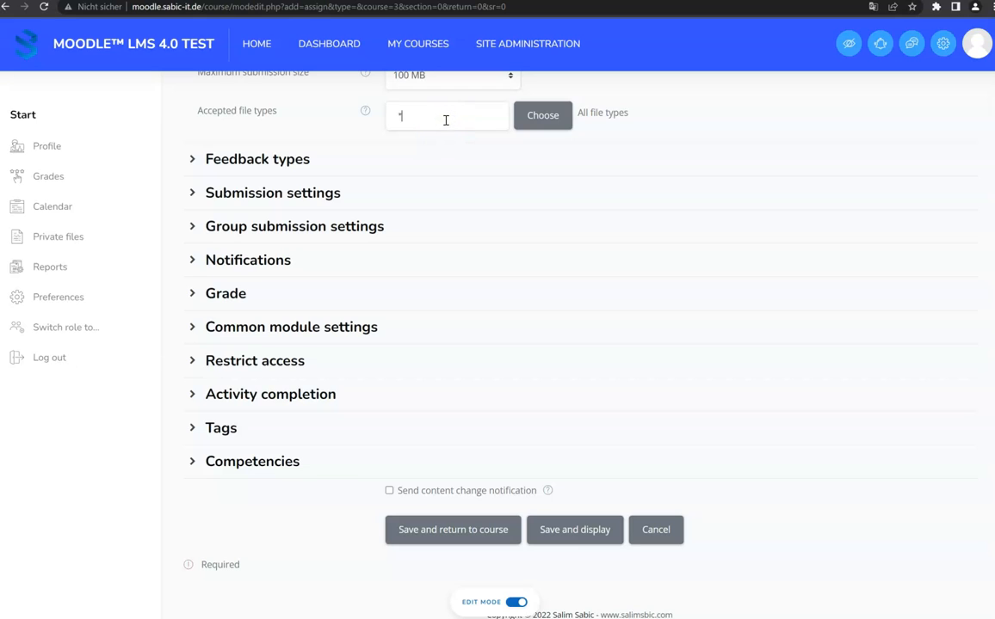
{"action": "left_click", "coordinate": [462, 122]}
{"action": "left_click", "coordinate": [258, 158]}
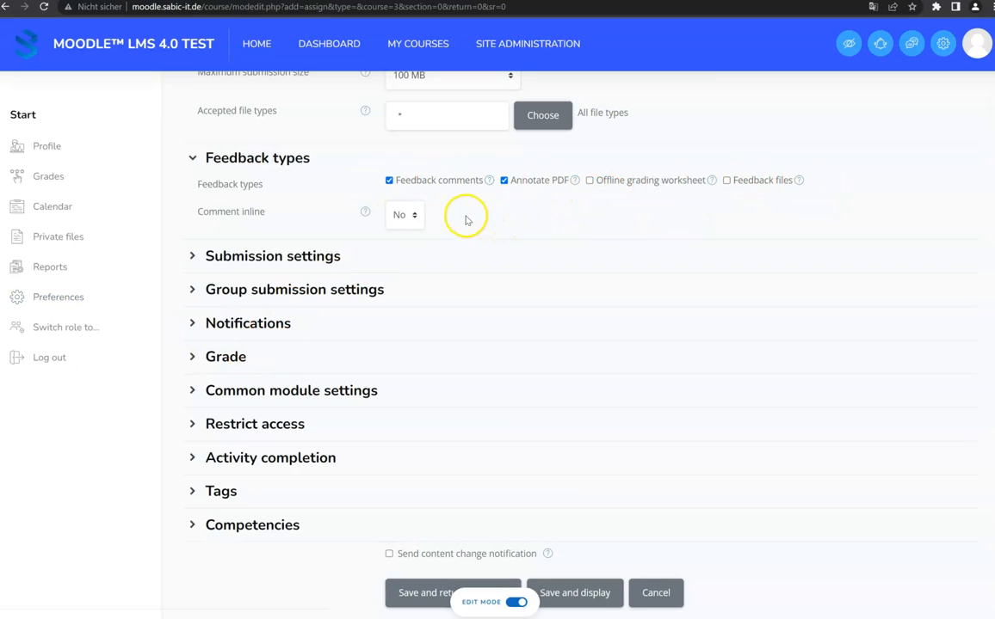
{"action": "left_click", "coordinate": [405, 215]}
{"action": "left_click", "coordinate": [406, 248]}
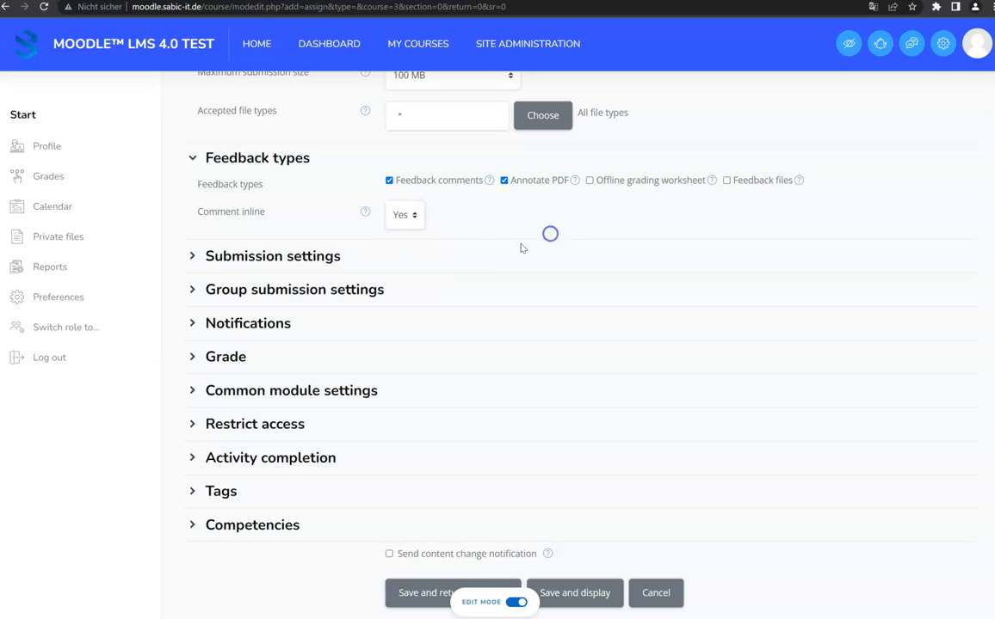
Set both the submit button requirement and the submission statement requirement to Yes, and check the options for additional attempts
{"action": "left_click", "coordinate": [326, 256]}
{"action": "scroll", "coordinate": [487, 258], "scroll_direction": "down", "scroll_amount": 2}
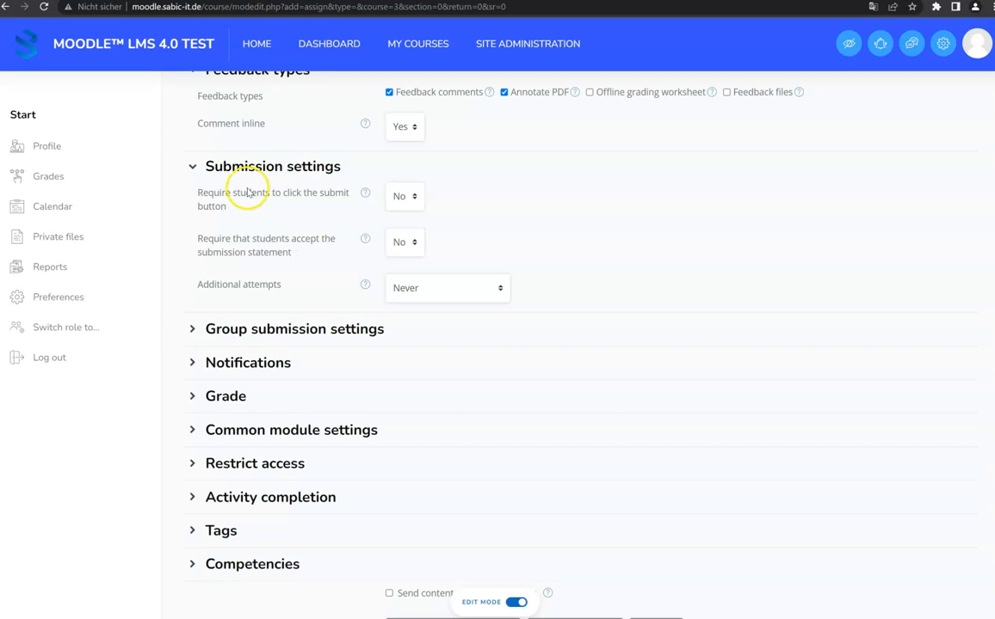
{"action": "left_click", "coordinate": [402, 198]}
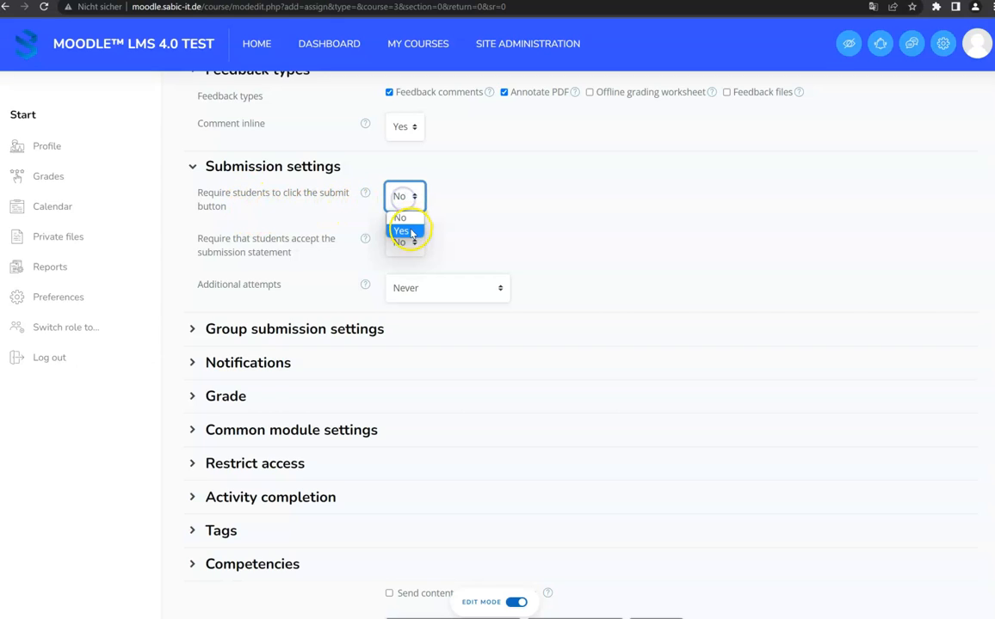
{"action": "left_click", "coordinate": [404, 228]}
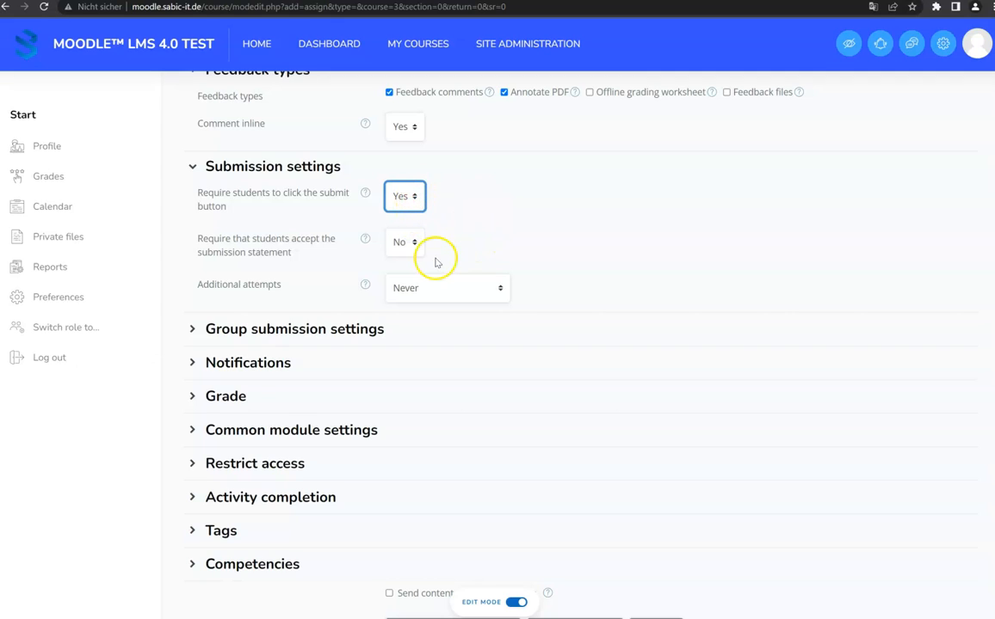
{"action": "left_click", "coordinate": [402, 244]}
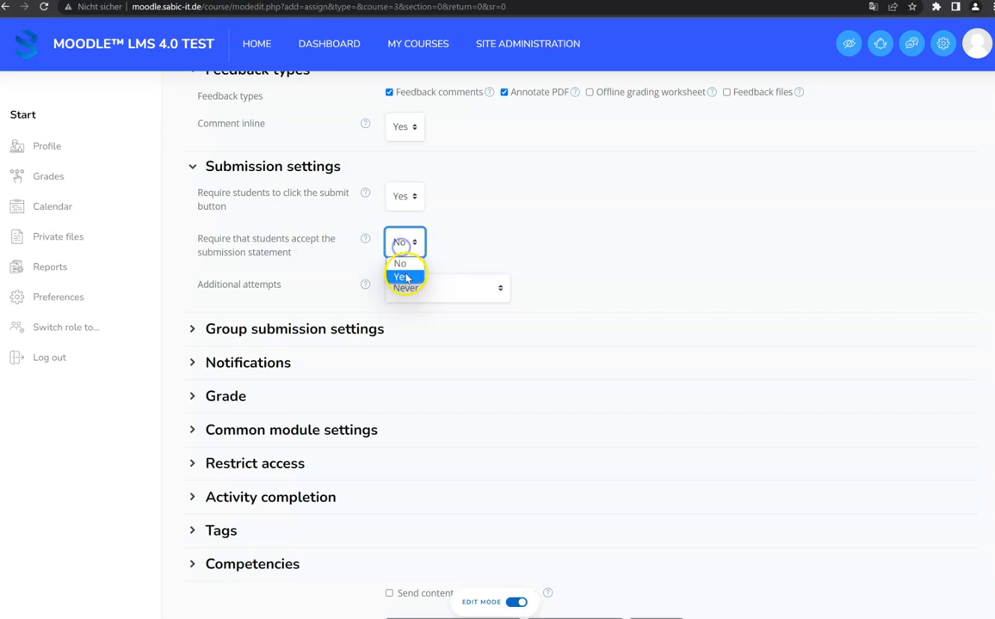
{"action": "left_click", "coordinate": [404, 274]}
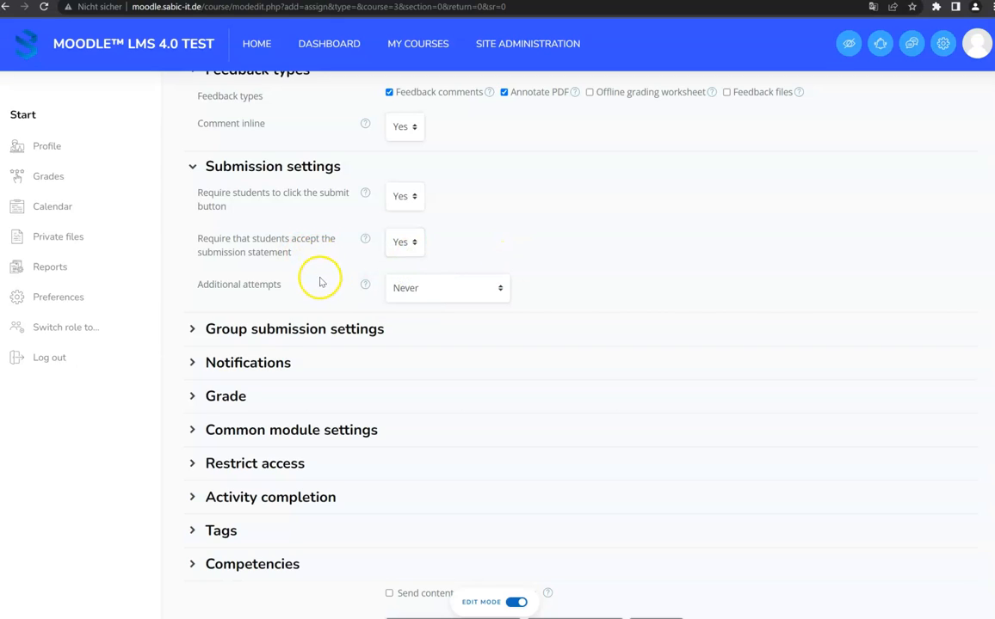
{"action": "left_click", "coordinate": [411, 247]}
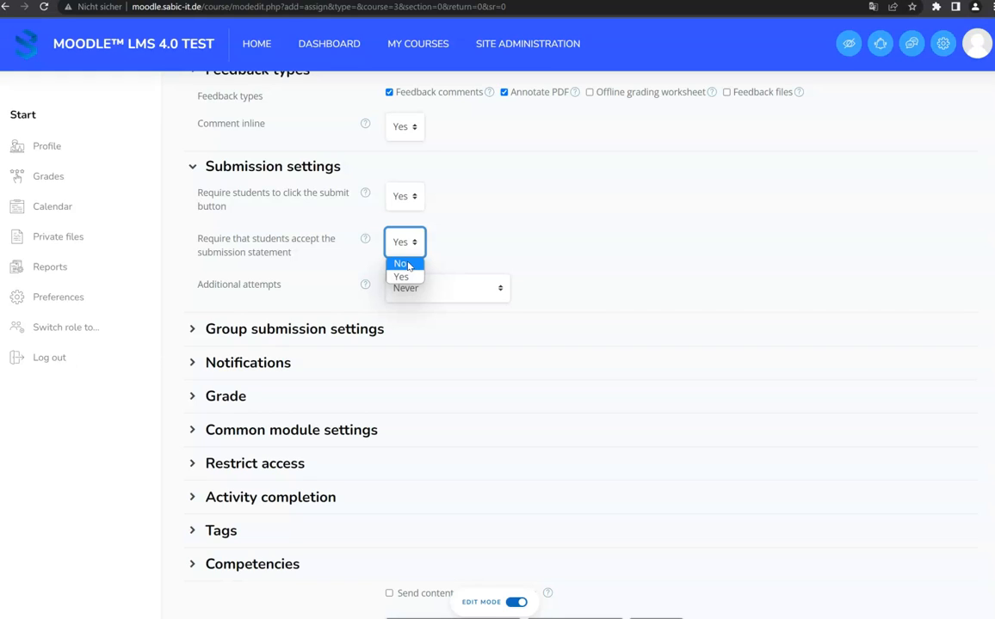
{"action": "left_click", "coordinate": [489, 239]}
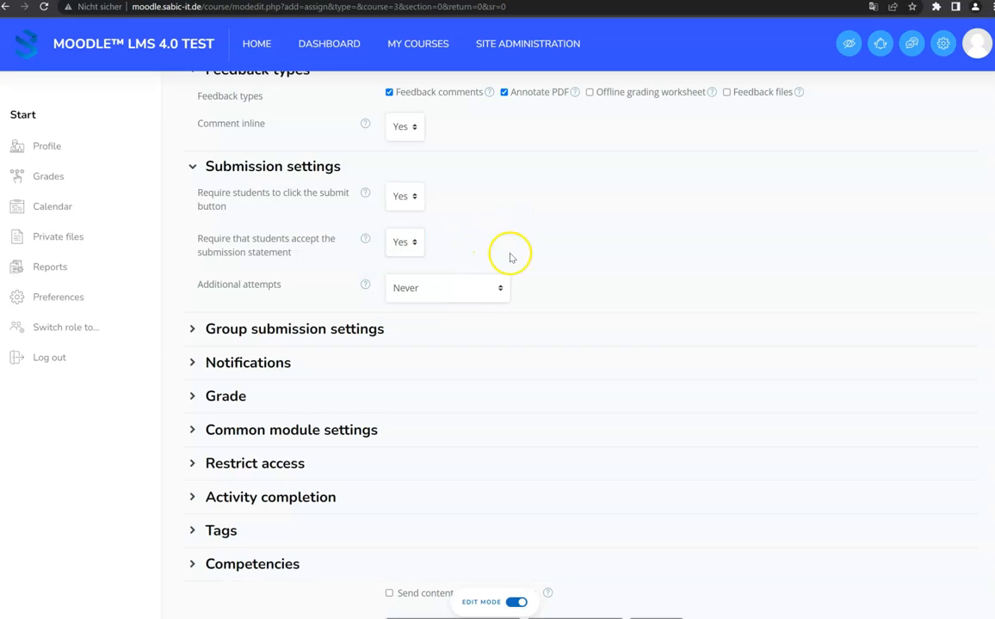
{"action": "scroll", "coordinate": [516, 263], "scroll_direction": "down", "scroll_amount": 2}
{"action": "left_click", "coordinate": [446, 209]}
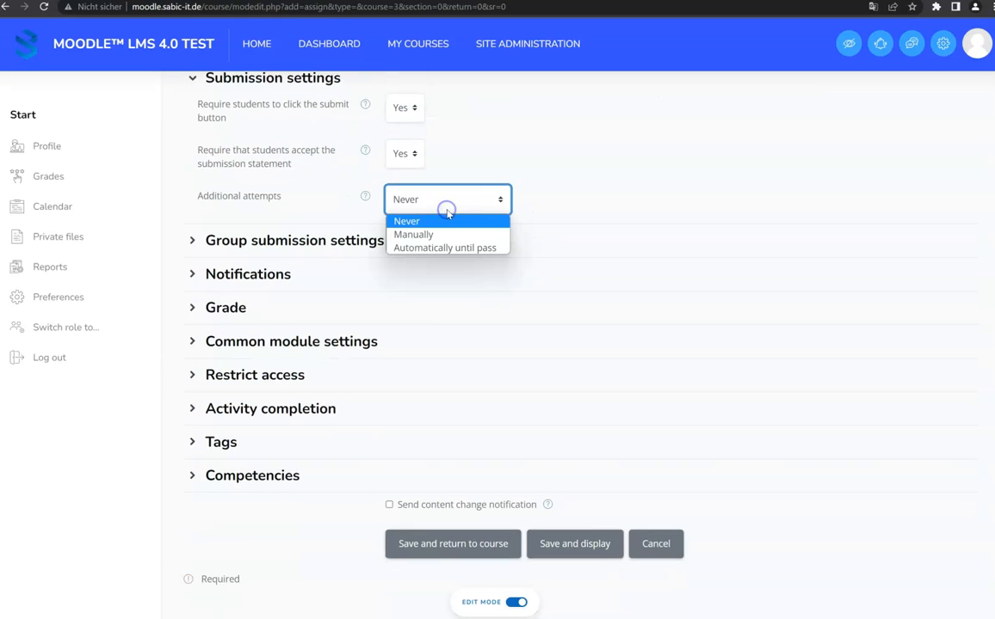
{"action": "left_click", "coordinate": [596, 214]}
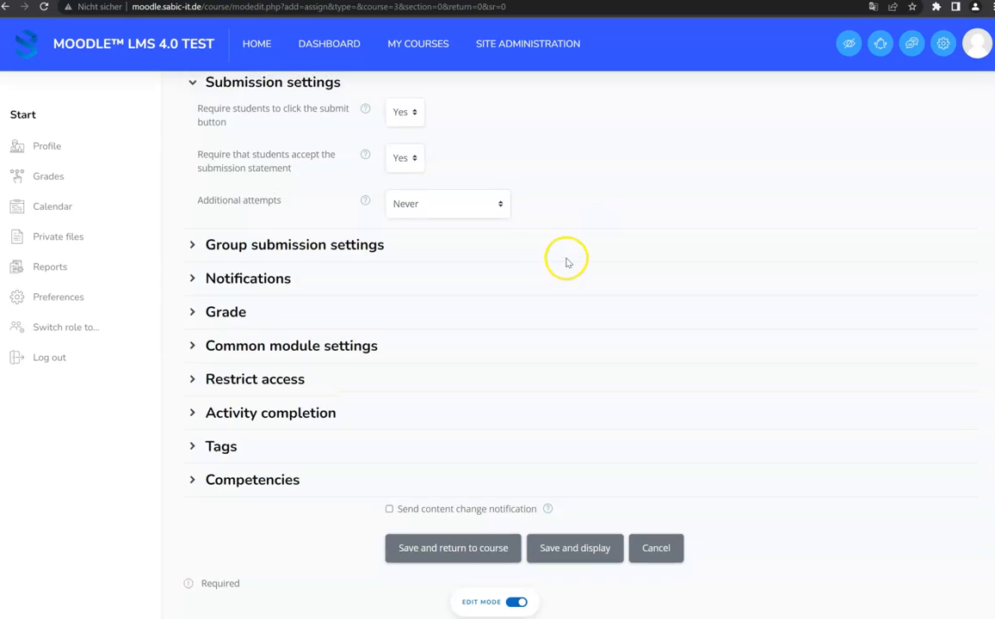
Review the submission settings and the activity instructions in the assignment's general section
{"action": "scroll", "coordinate": [551, 262], "scroll_direction": "up", "scroll_amount": 2}
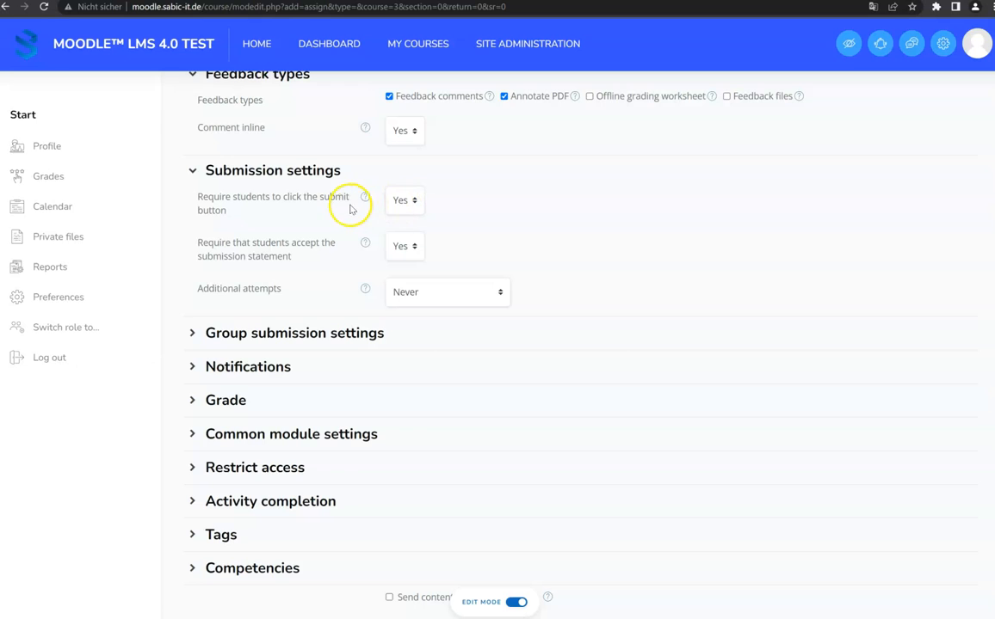
{"action": "scroll", "coordinate": [499, 217], "scroll_direction": "down", "scroll_amount": 2}
{"action": "scroll", "coordinate": [516, 218], "scroll_direction": "down", "scroll_amount": 1}
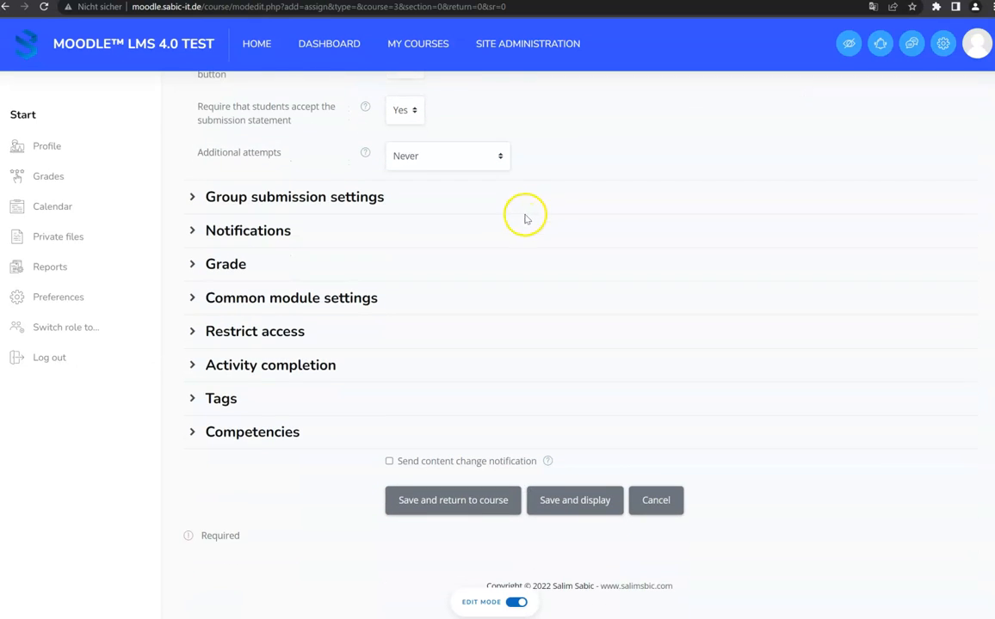
{"action": "scroll", "coordinate": [464, 164], "scroll_direction": "up", "scroll_amount": 2}
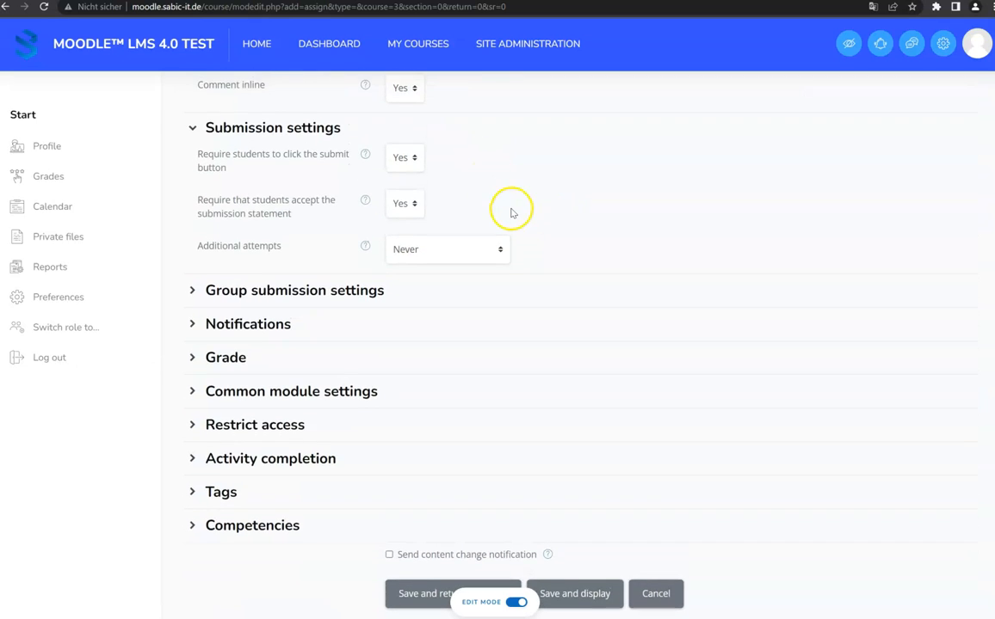
{"action": "scroll", "coordinate": [517, 327], "scroll_direction": "up", "scroll_amount": 15}
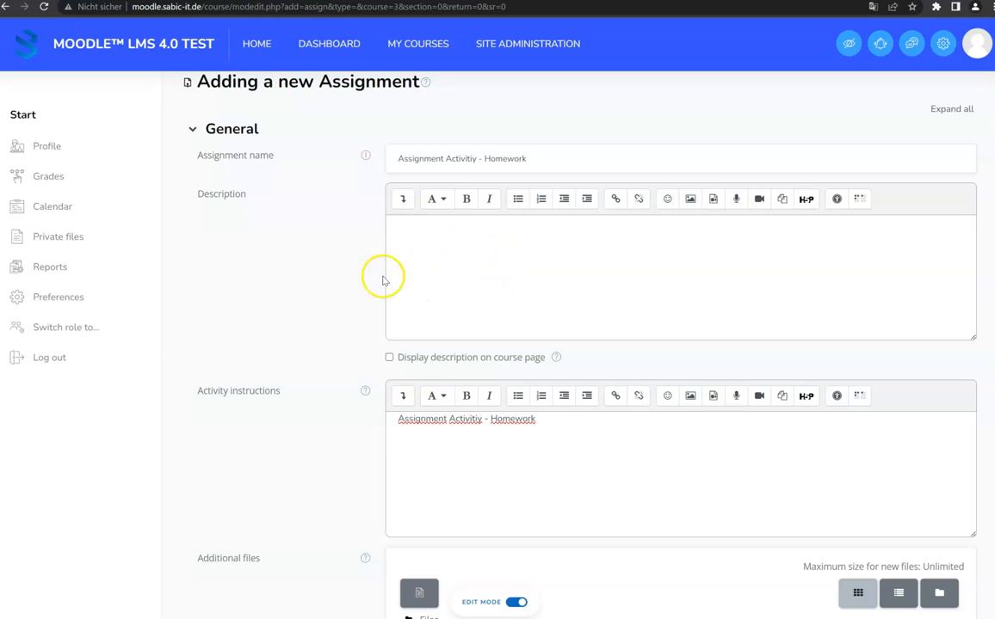
{"action": "scroll", "coordinate": [362, 301], "scroll_direction": "down", "scroll_amount": 2}
{"action": "left_click_drag", "start_coordinate": [198, 303], "coordinate": [289, 298]}
{"action": "left_click", "coordinate": [301, 320]}
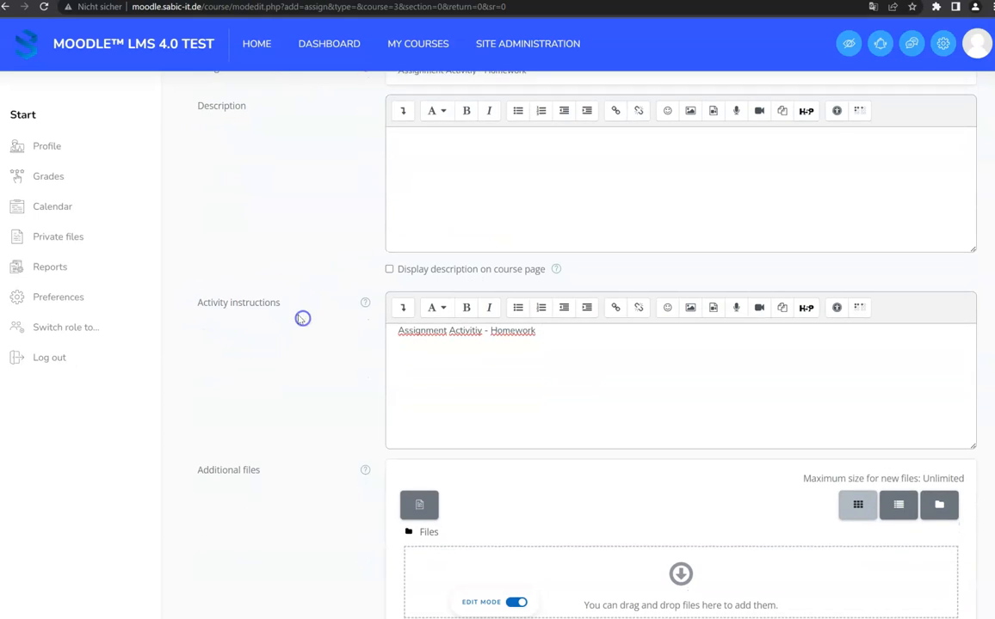
{"action": "scroll", "coordinate": [450, 349], "scroll_direction": "down", "scroll_amount": 2}
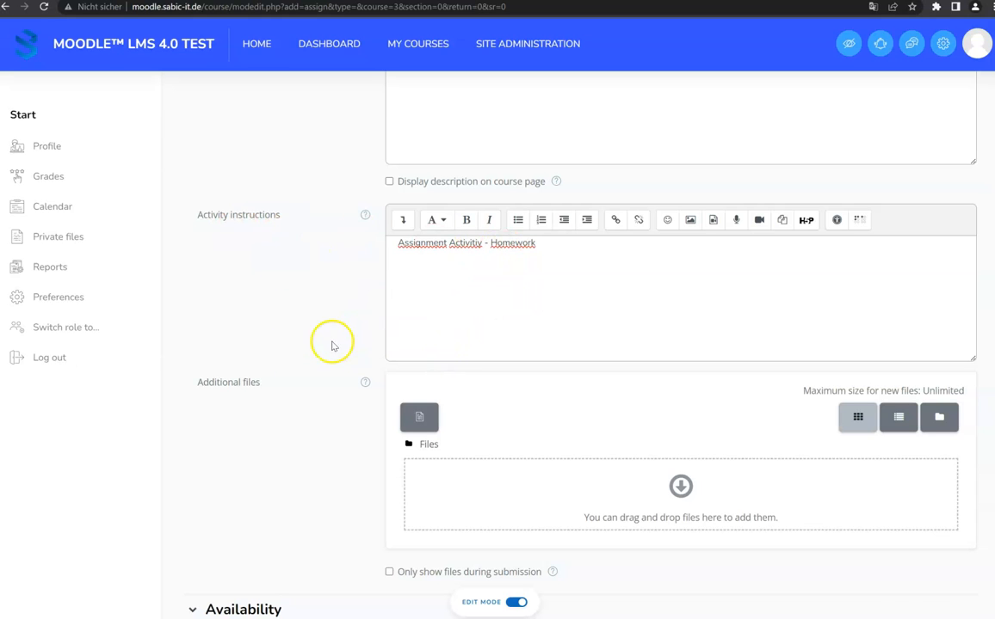
{"action": "scroll", "coordinate": [272, 360], "scroll_direction": "down", "scroll_amount": 2}
{"action": "scroll", "coordinate": [274, 361], "scroll_direction": "down", "scroll_amount": 3}
{"action": "scroll", "coordinate": [274, 361], "scroll_direction": "down", "scroll_amount": 7}
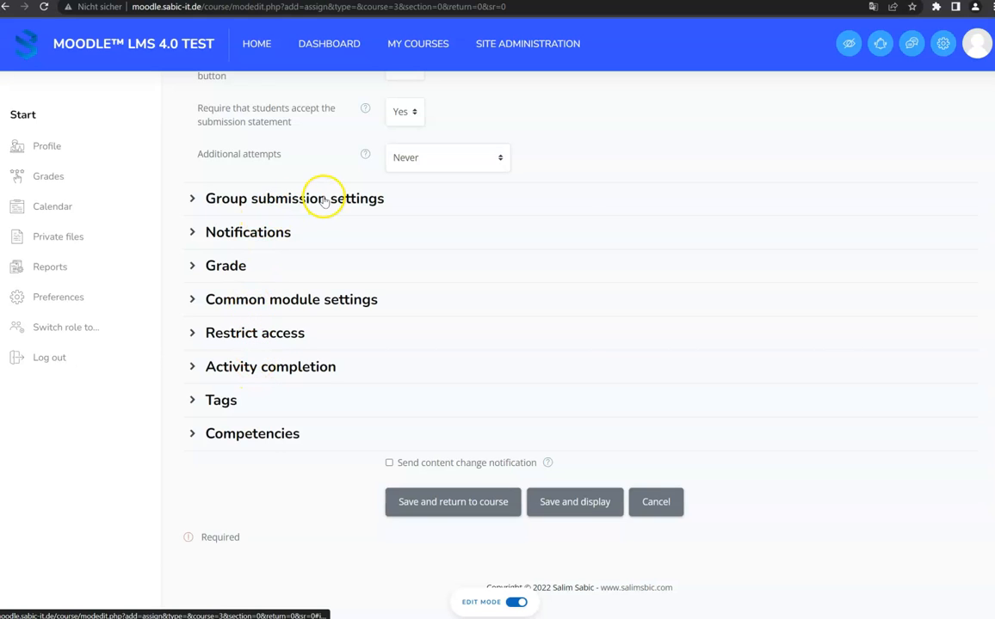
Set "Students submit in groups" to Yes and check the options of the other group submission settings
{"action": "left_click", "coordinate": [288, 200]}
{"action": "left_click", "coordinate": [412, 225]}
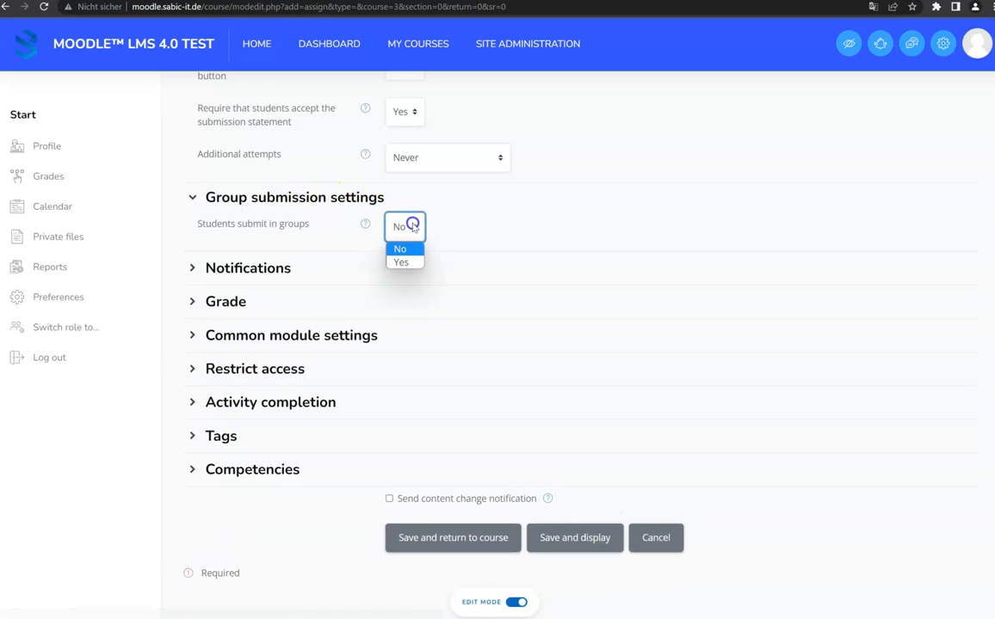
{"action": "left_click", "coordinate": [402, 263]}
{"action": "scroll", "coordinate": [441, 169], "scroll_direction": "down", "scroll_amount": 1}
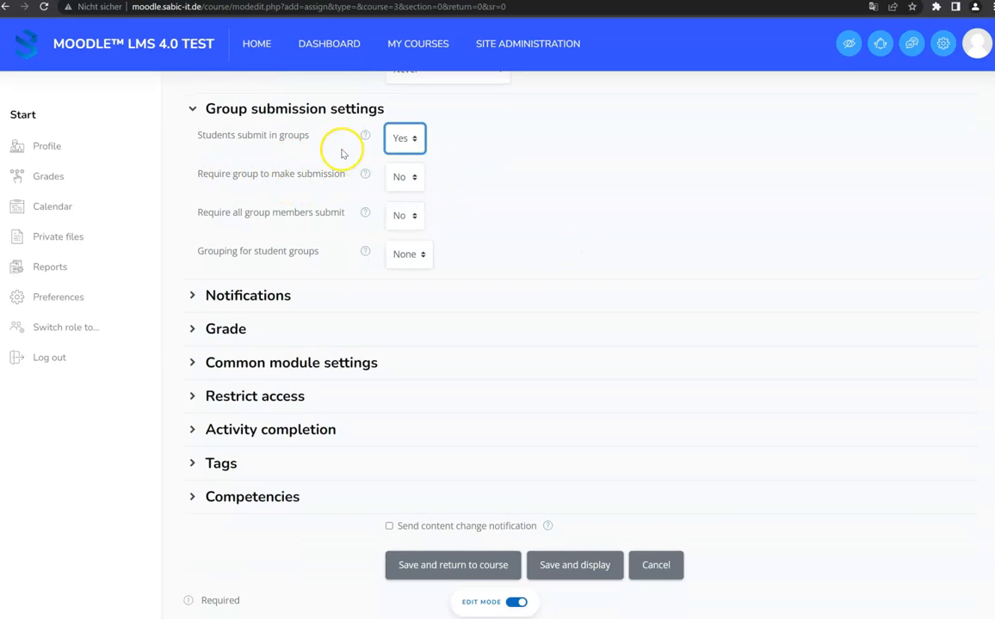
{"action": "left_click", "coordinate": [408, 176]}
{"action": "left_click", "coordinate": [566, 217]}
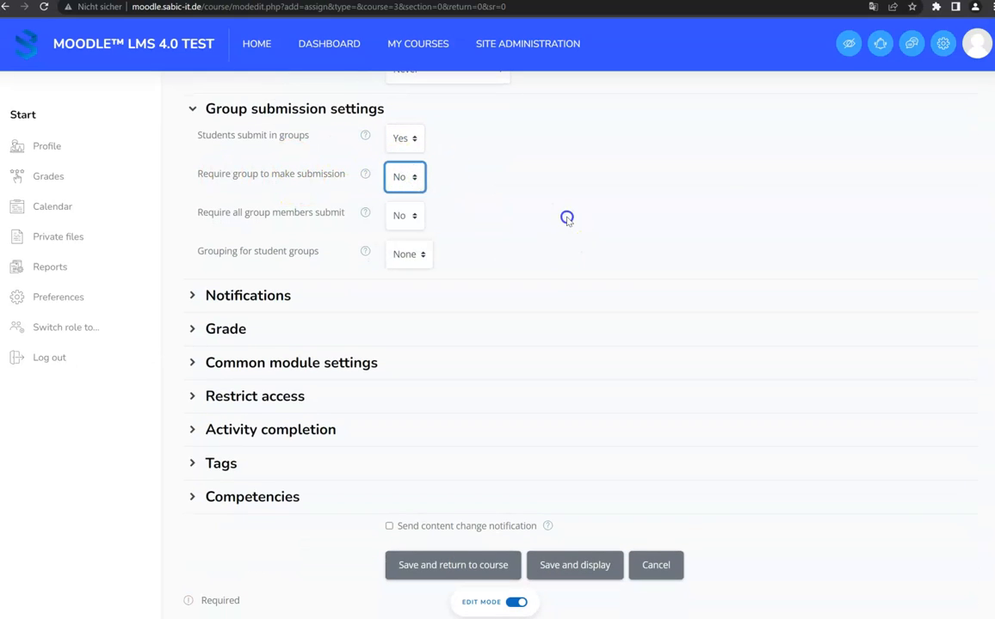
{"action": "left_click", "coordinate": [416, 257]}
{"action": "left_click", "coordinate": [402, 215]}
{"action": "left_click", "coordinate": [408, 177]}
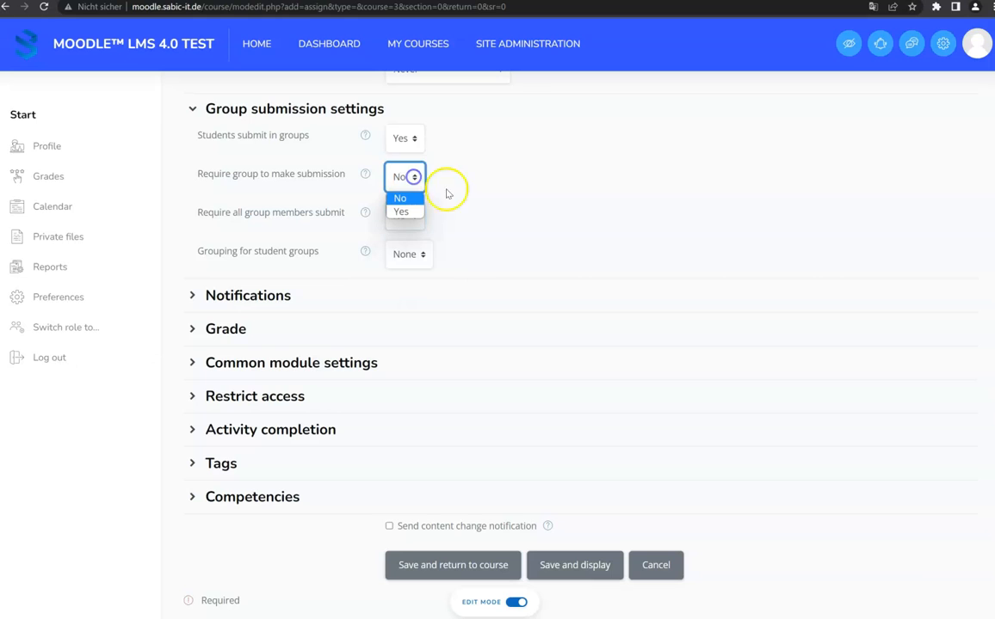
{"action": "left_click", "coordinate": [365, 118]}
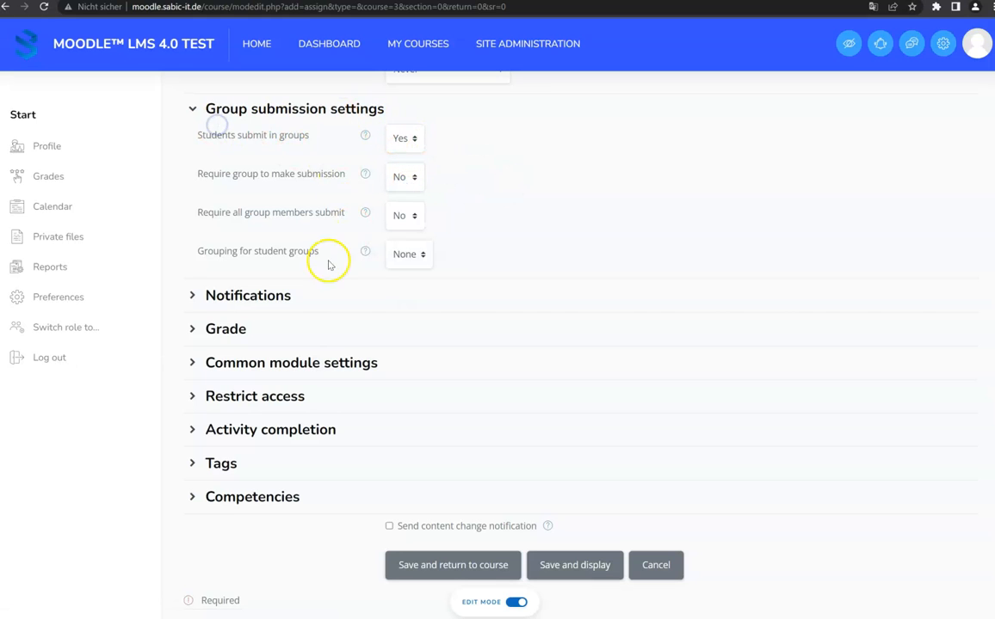
Set "Notify graders about submissions" to Yes in the assignment's notification settings
{"action": "left_click", "coordinate": [258, 295]}
{"action": "scroll", "coordinate": [421, 275], "scroll_direction": "down", "scroll_amount": 1}
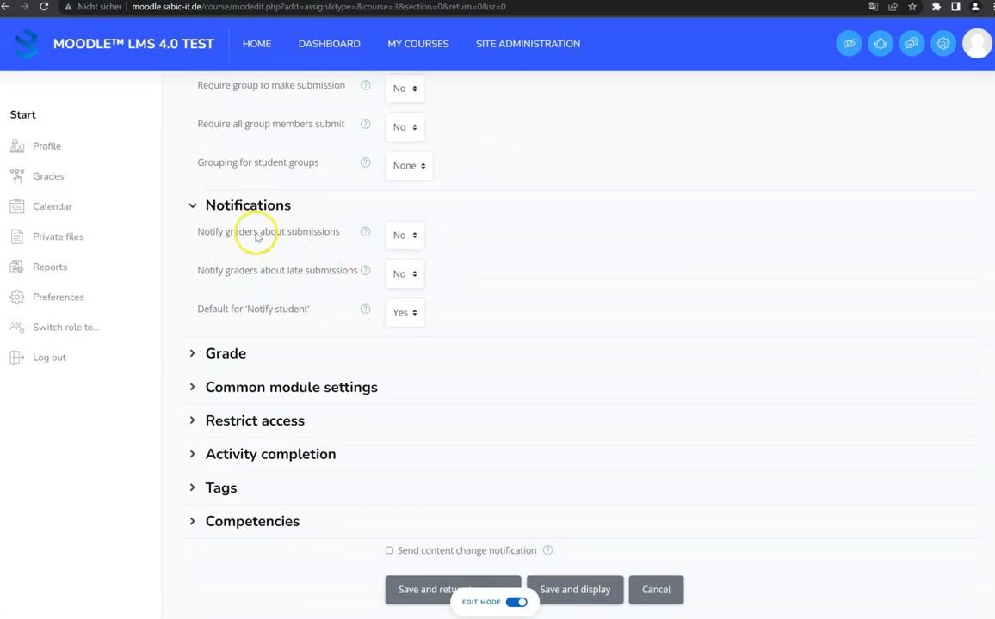
{"action": "left_click_drag", "start_coordinate": [203, 232], "coordinate": [229, 230]}
{"action": "left_click", "coordinate": [402, 235]}
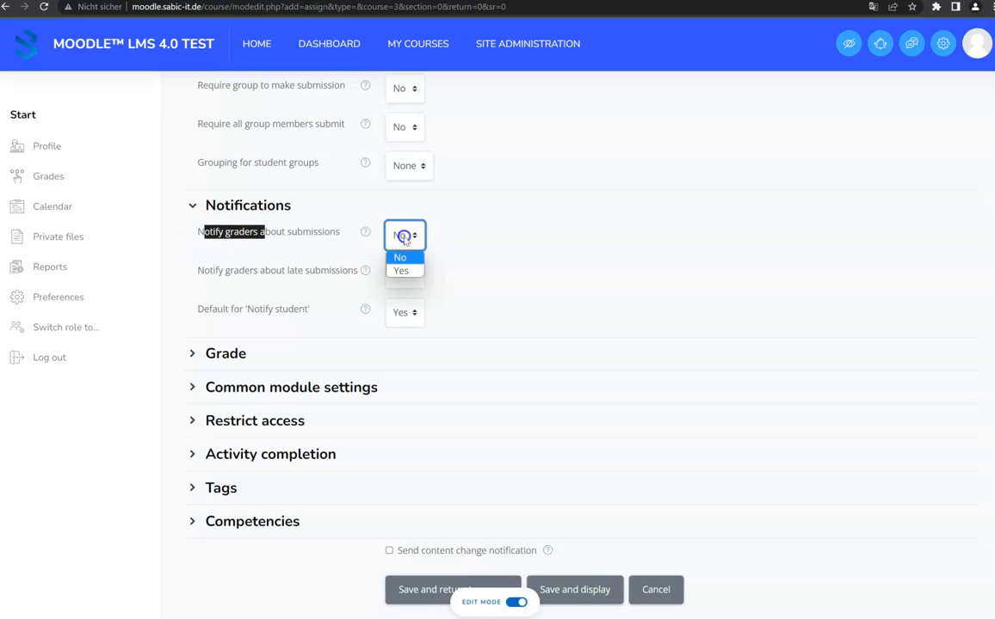
{"action": "left_click", "coordinate": [401, 272]}
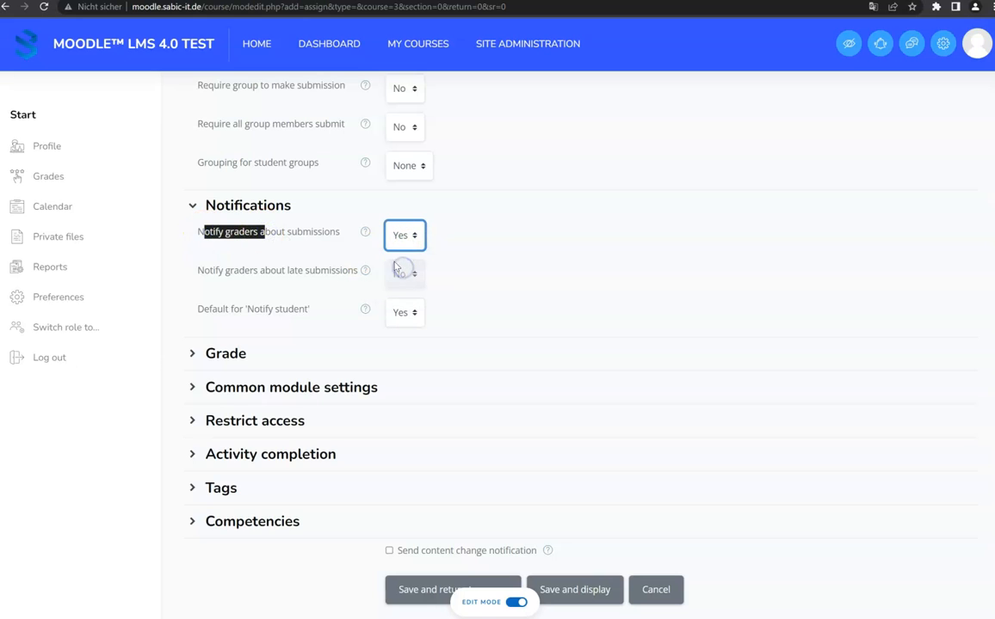
{"action": "left_click", "coordinate": [301, 238]}
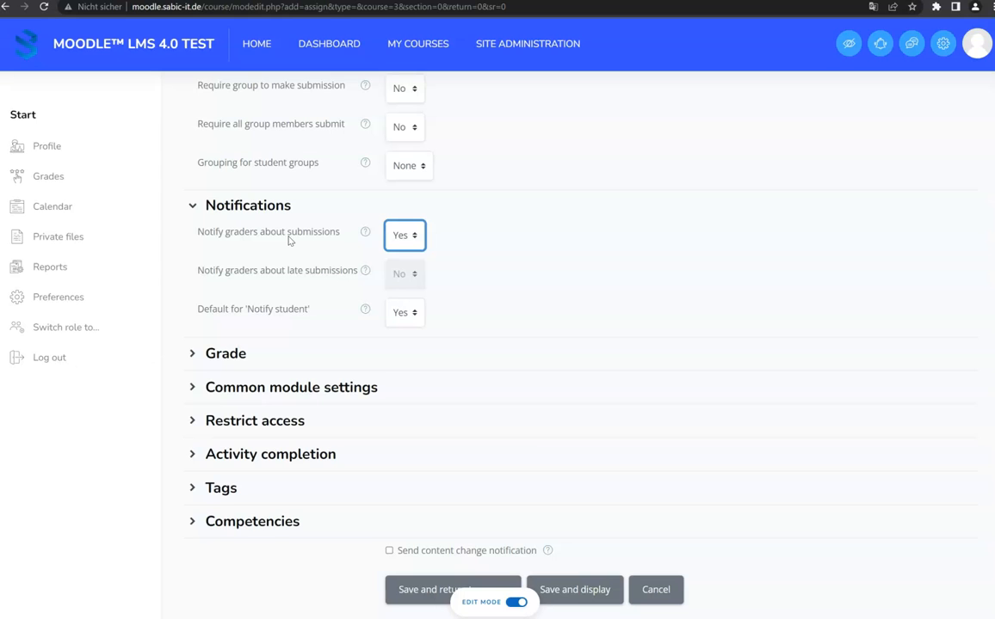
Read the help for the "Default for 'Notify student'" setting and review the notification options
{"action": "scroll", "coordinate": [324, 251], "scroll_direction": "down", "scroll_amount": 1}
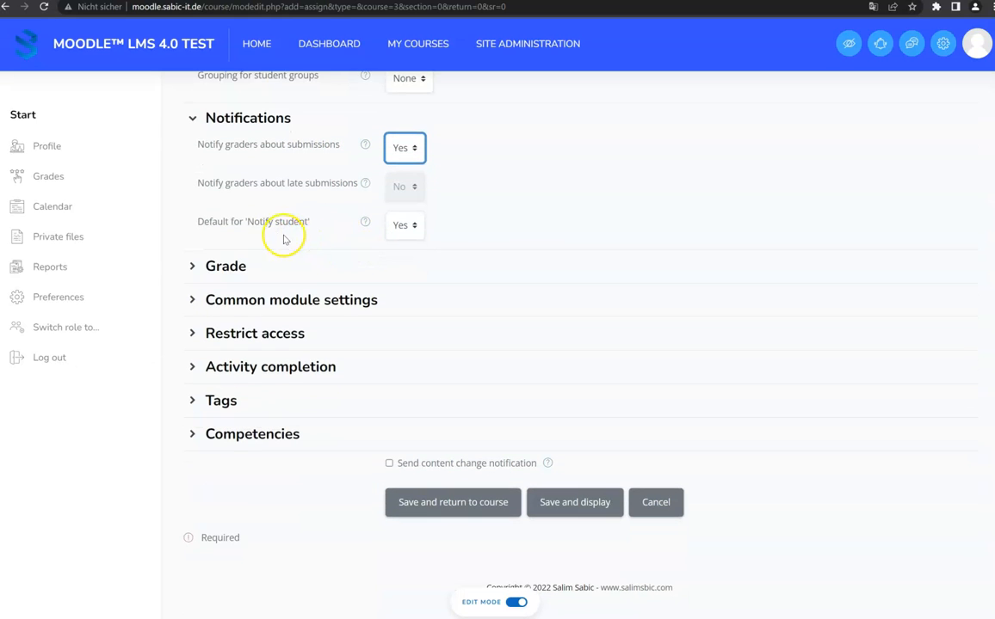
{"action": "left_click", "coordinate": [366, 222]}
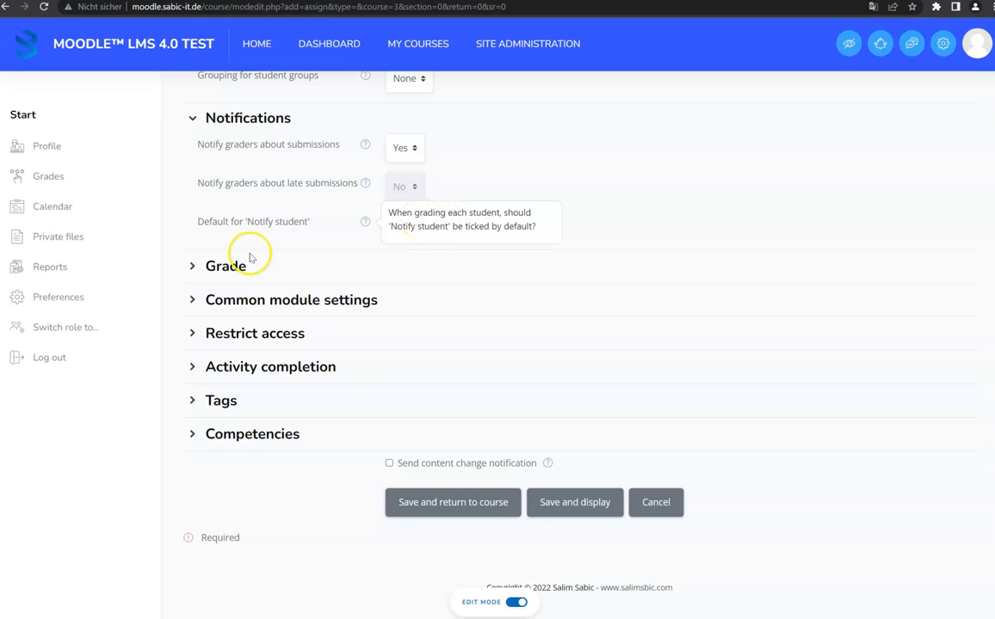
{"action": "left_click", "coordinate": [250, 219]}
{"action": "scroll", "coordinate": [253, 244], "scroll_direction": "up", "scroll_amount": 1}
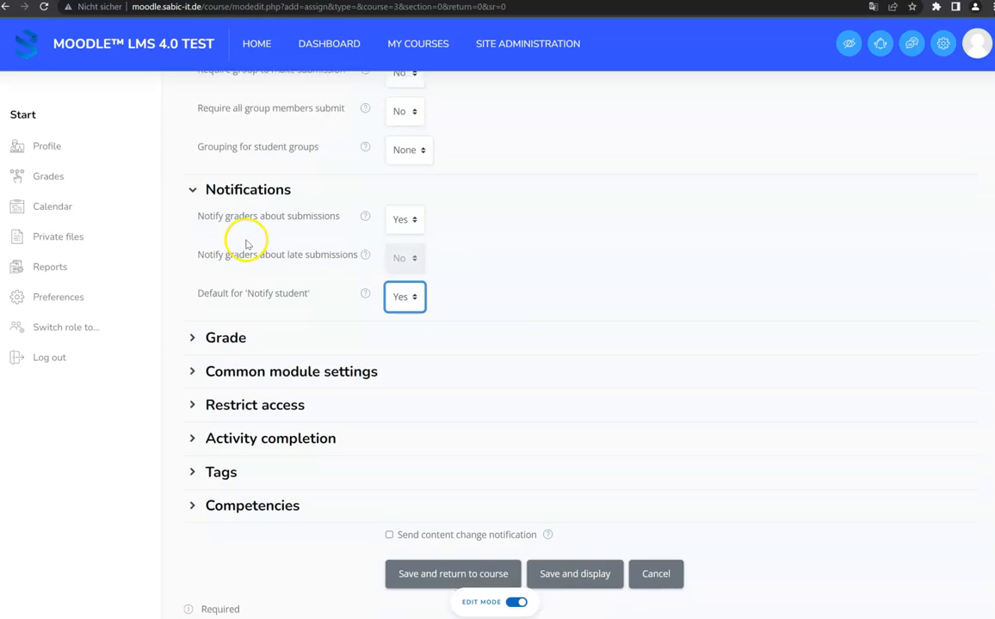
{"action": "scroll", "coordinate": [246, 244], "scroll_direction": "down", "scroll_amount": 1}
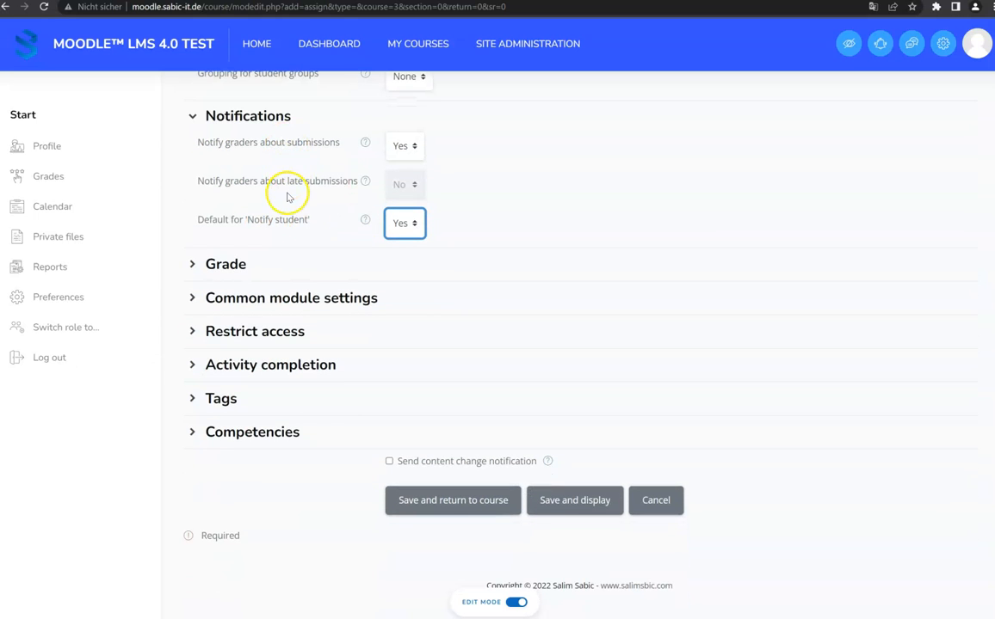
Expand the assignment's grade settings and review the grade type, grading method, grade category and remaining grading options
{"action": "left_click", "coordinate": [234, 264]}
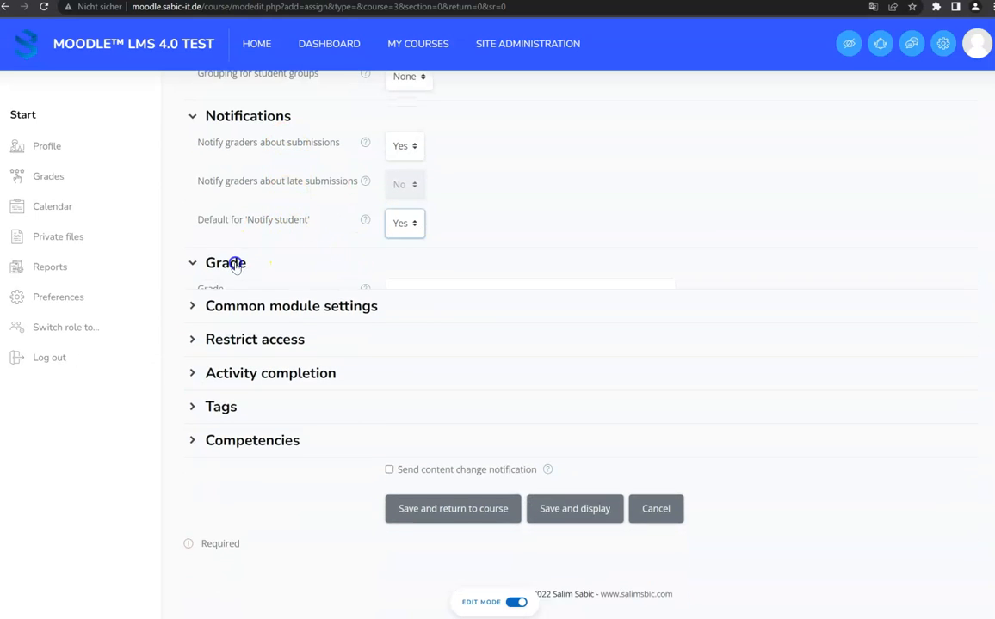
{"action": "scroll", "coordinate": [344, 178], "scroll_direction": "down", "scroll_amount": 4}
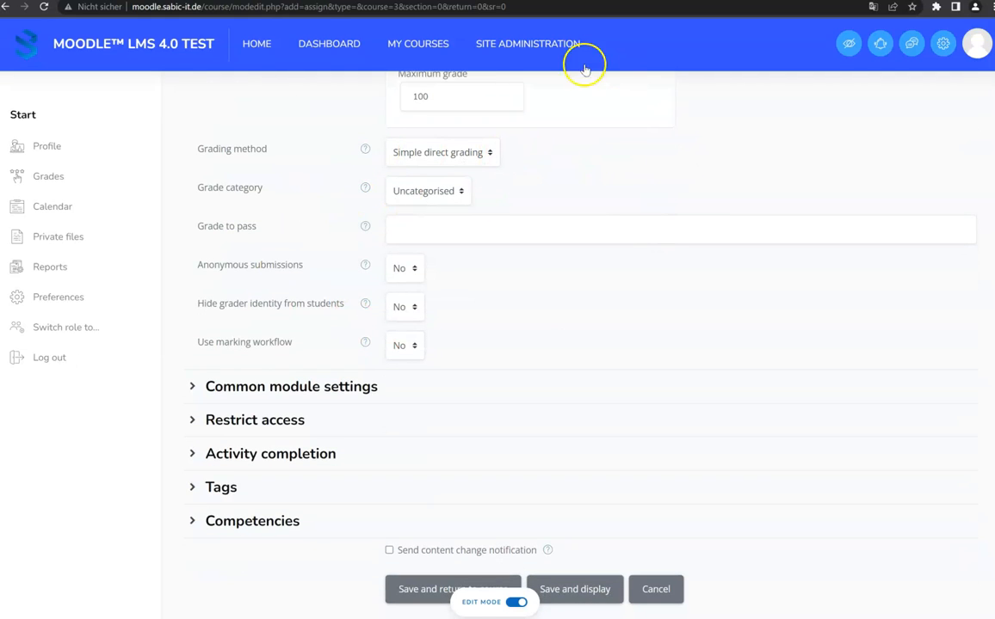
{"action": "scroll", "coordinate": [340, 309], "scroll_direction": "down", "scroll_amount": 1}
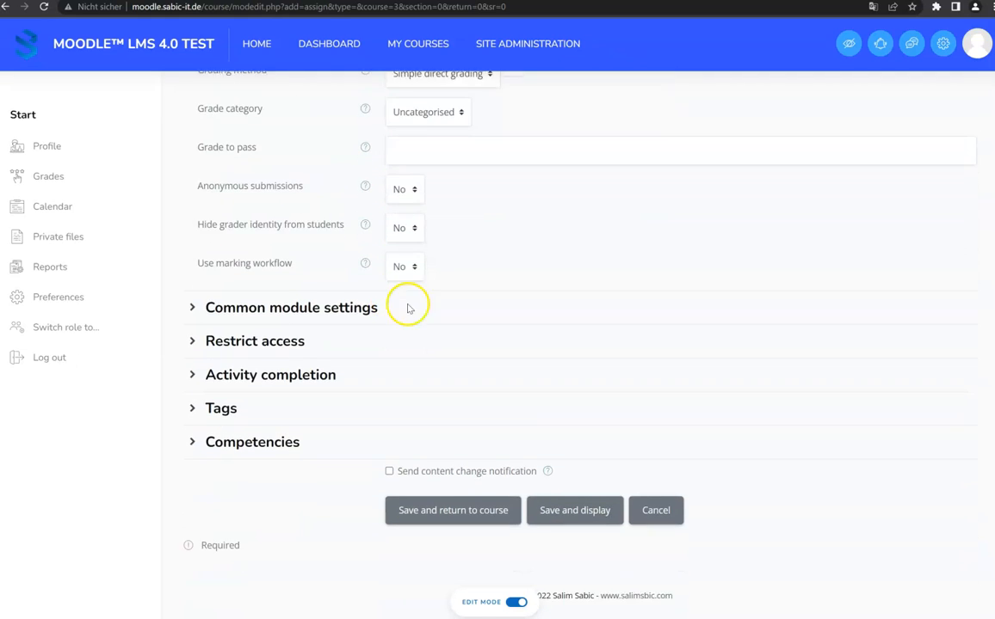
{"action": "scroll", "coordinate": [406, 131], "scroll_direction": "up", "scroll_amount": 2}
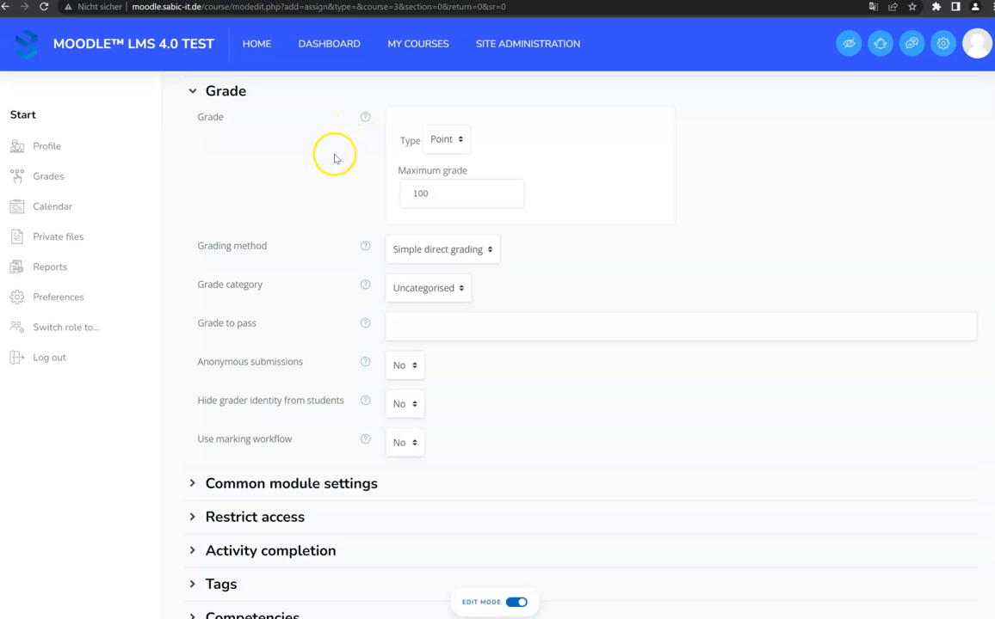
{"action": "scroll", "coordinate": [335, 172], "scroll_direction": "down", "scroll_amount": 1}
Try a grade to pass of 60 in the grade settings and empty the field again
{"action": "left_click", "coordinate": [402, 243]}
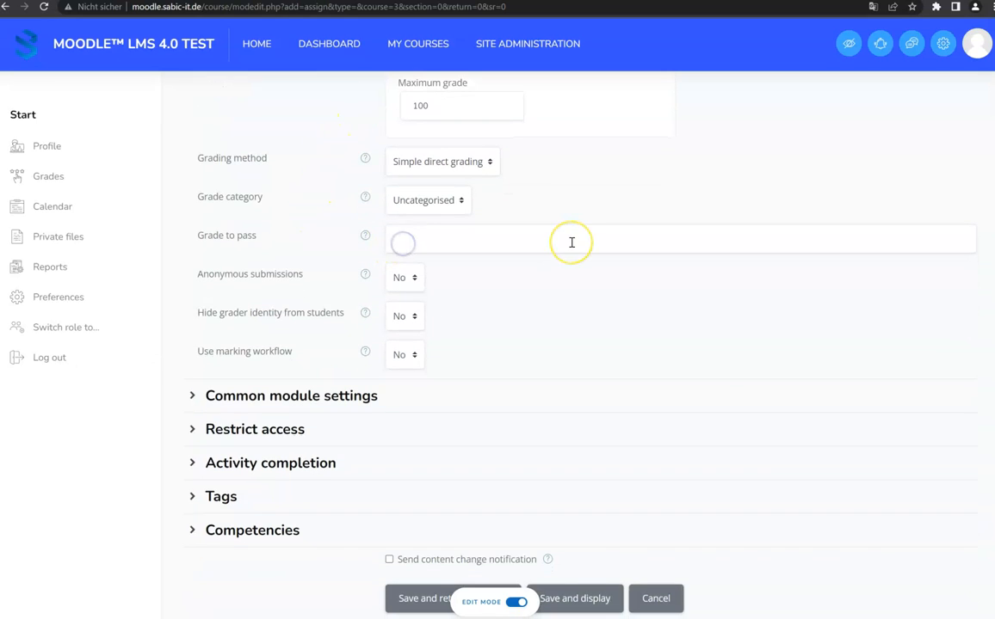
{"action": "left_click_drag", "start_coordinate": [482, 248], "coordinate": [184, 263]}
{"action": "scroll", "coordinate": [509, 226], "scroll_direction": "down", "scroll_amount": 1}
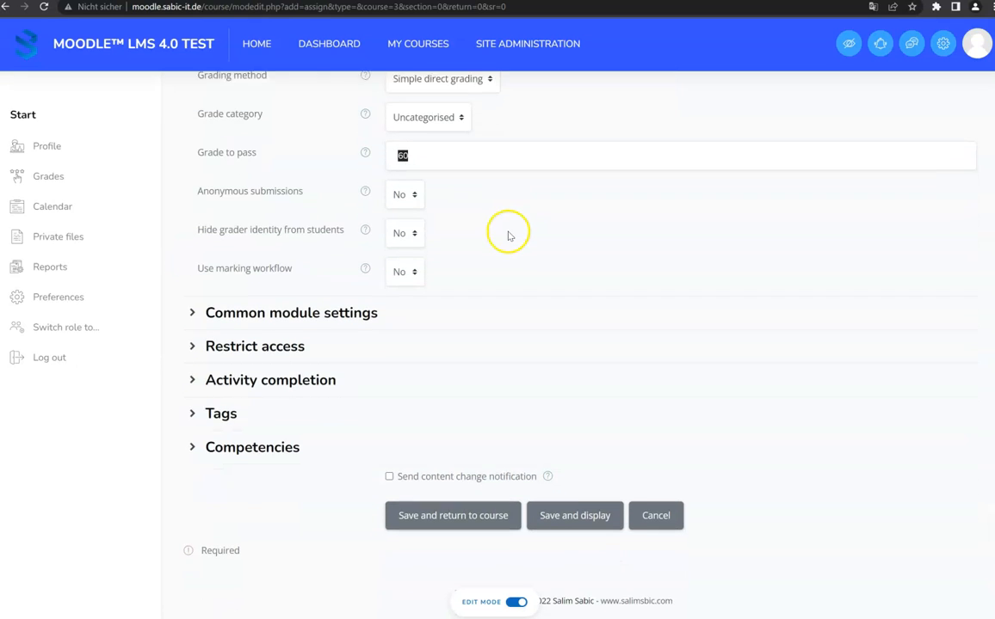
{"action": "scroll", "coordinate": [514, 220], "scroll_direction": "up", "scroll_amount": 1}
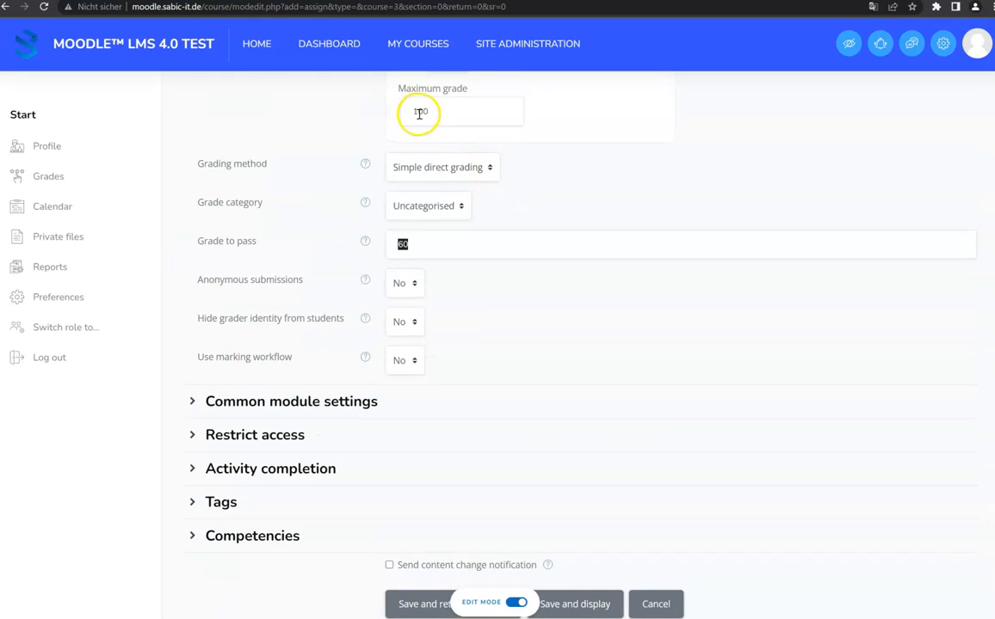
{"action": "scroll", "coordinate": [524, 268], "scroll_direction": "down", "scroll_amount": 1}
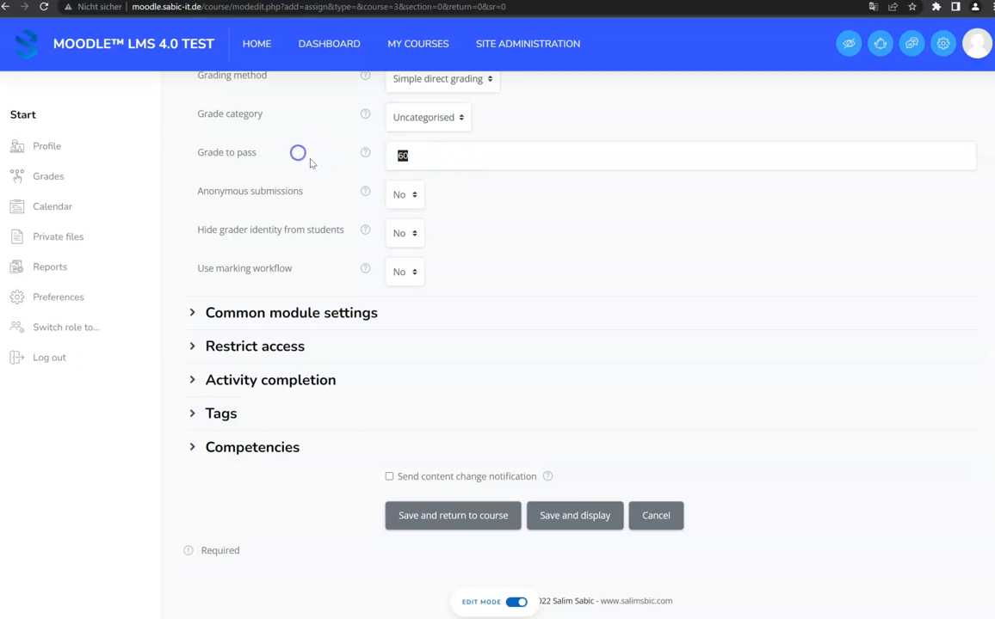
{"action": "left_click", "coordinate": [410, 158]}
{"action": "key", "text": "BackSpace"}
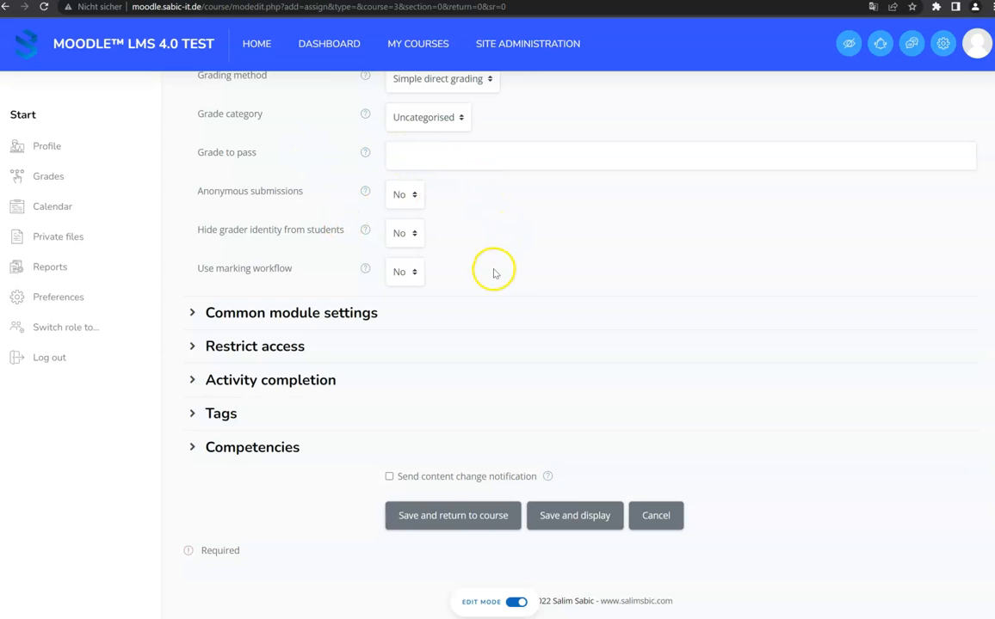
Expand the common module settings and check the available group mode options, keeping "No groups"
{"action": "scroll", "coordinate": [507, 272], "scroll_direction": "down", "scroll_amount": 1}
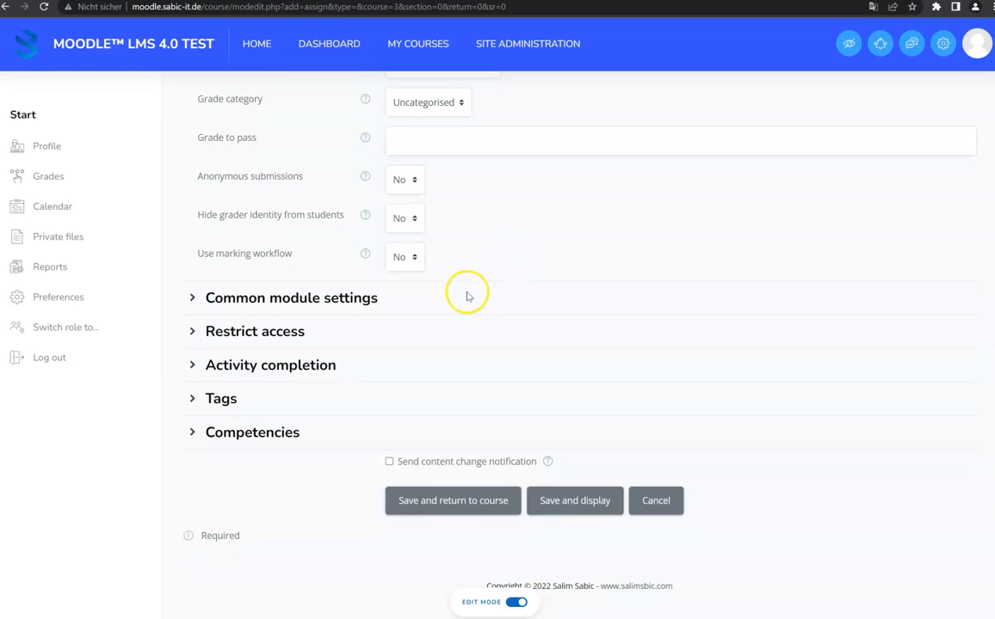
{"action": "left_click", "coordinate": [319, 298]}
{"action": "scroll", "coordinate": [507, 246], "scroll_direction": "down", "scroll_amount": 2}
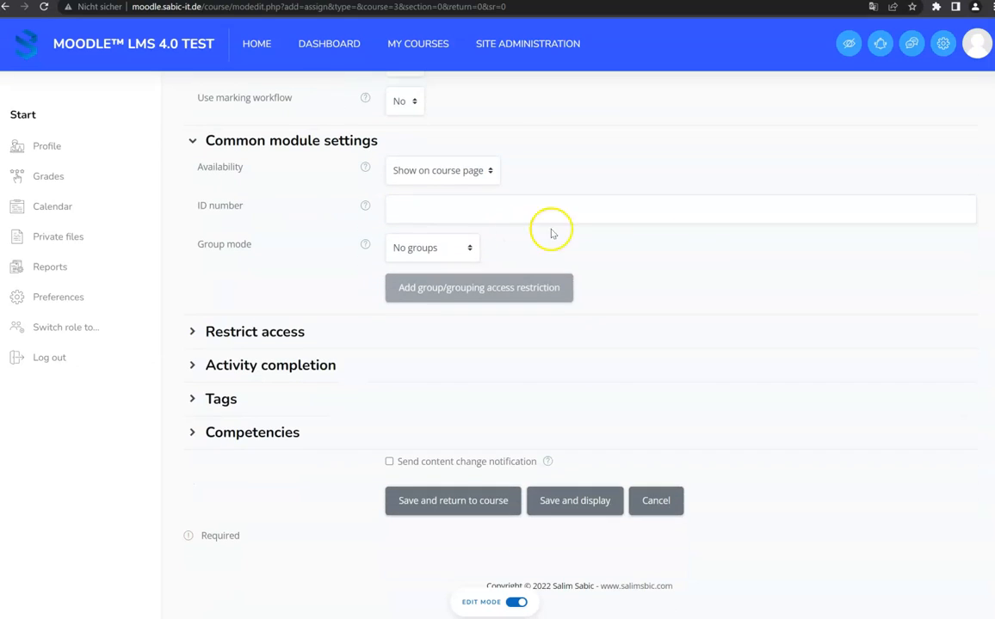
{"action": "left_click", "coordinate": [446, 250]}
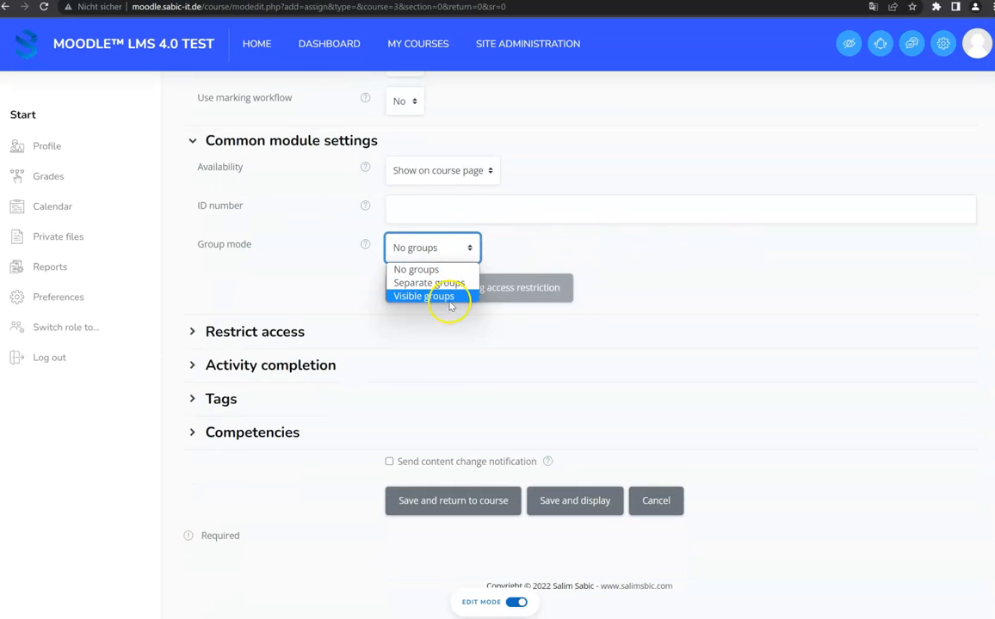
{"action": "left_click", "coordinate": [326, 298]}
{"action": "left_click", "coordinate": [410, 251]}
{"action": "left_click", "coordinate": [356, 265]}
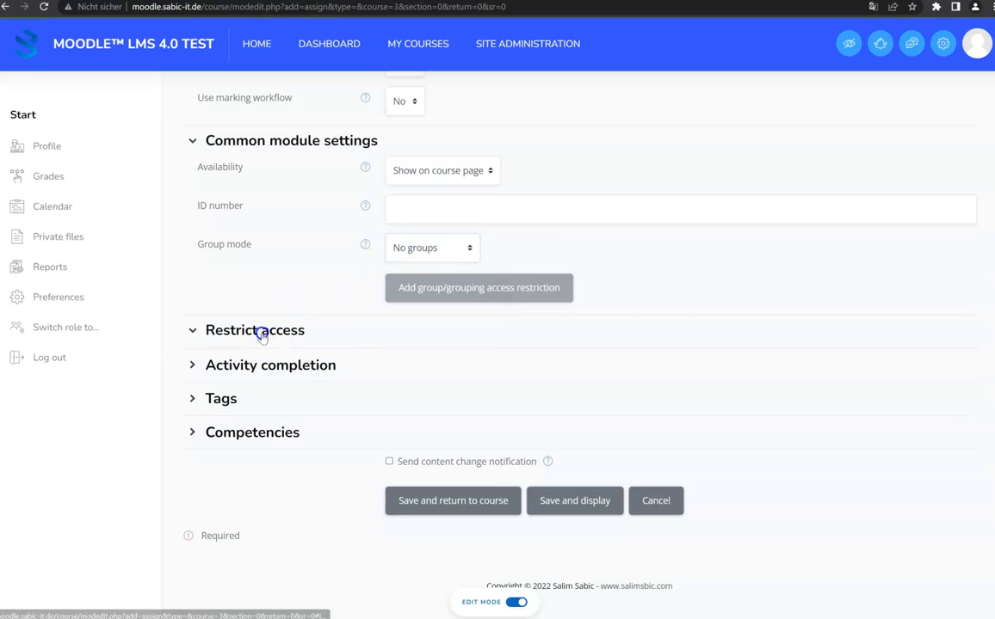
Add an activity completion access restriction requiring "Sample Lesson Activity" to be marked complete
{"action": "left_click", "coordinate": [260, 331]}
{"action": "scroll", "coordinate": [271, 306], "scroll_direction": "down", "scroll_amount": 1}
{"action": "left_click", "coordinate": [428, 307]}
{"action": "left_click", "coordinate": [442, 223]}
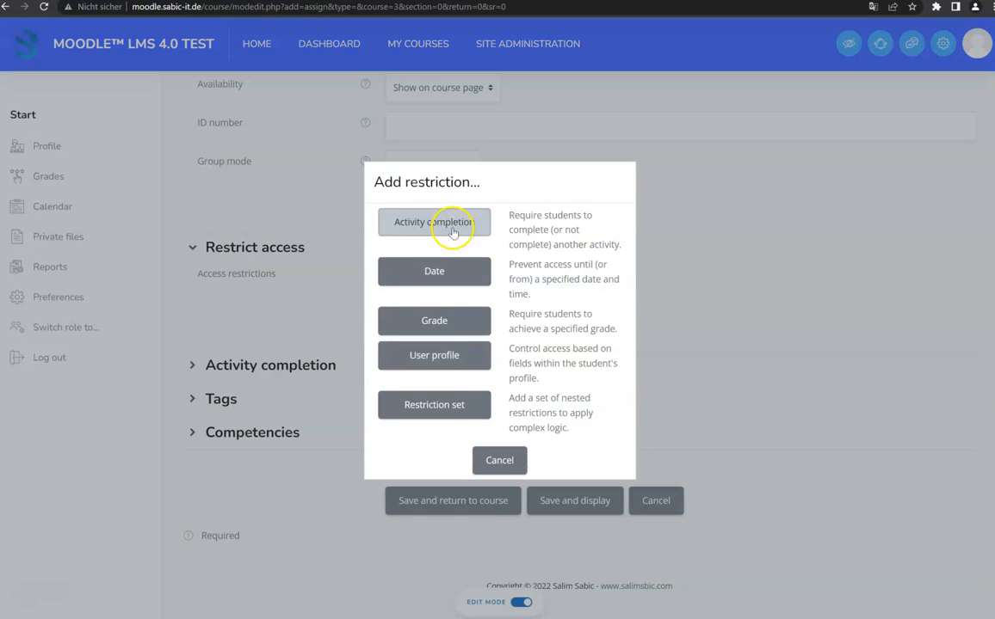
{"action": "scroll", "coordinate": [603, 340], "scroll_direction": "down", "scroll_amount": 2}
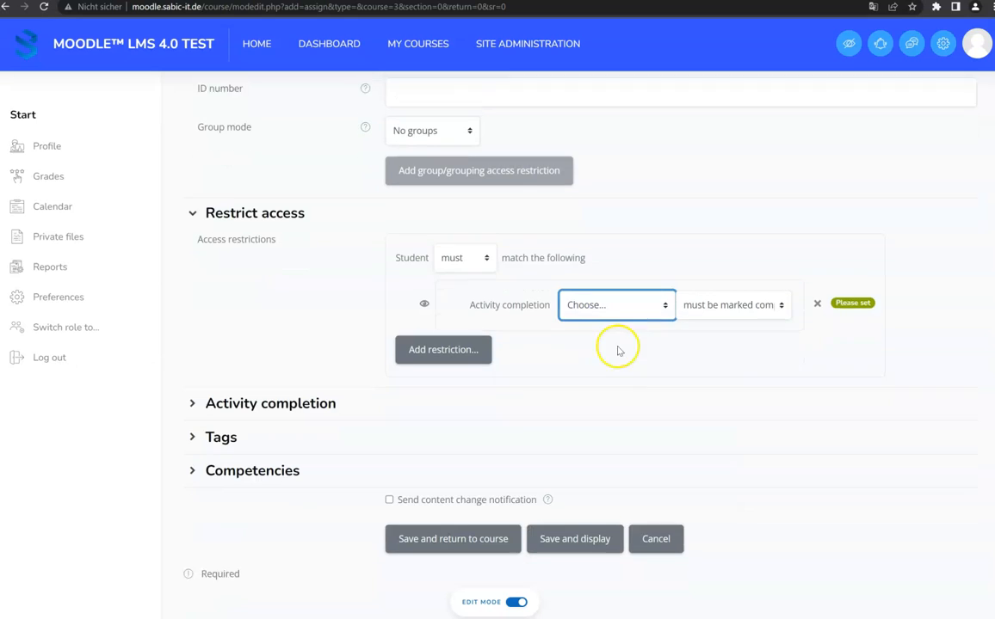
{"action": "left_click", "coordinate": [631, 277]}
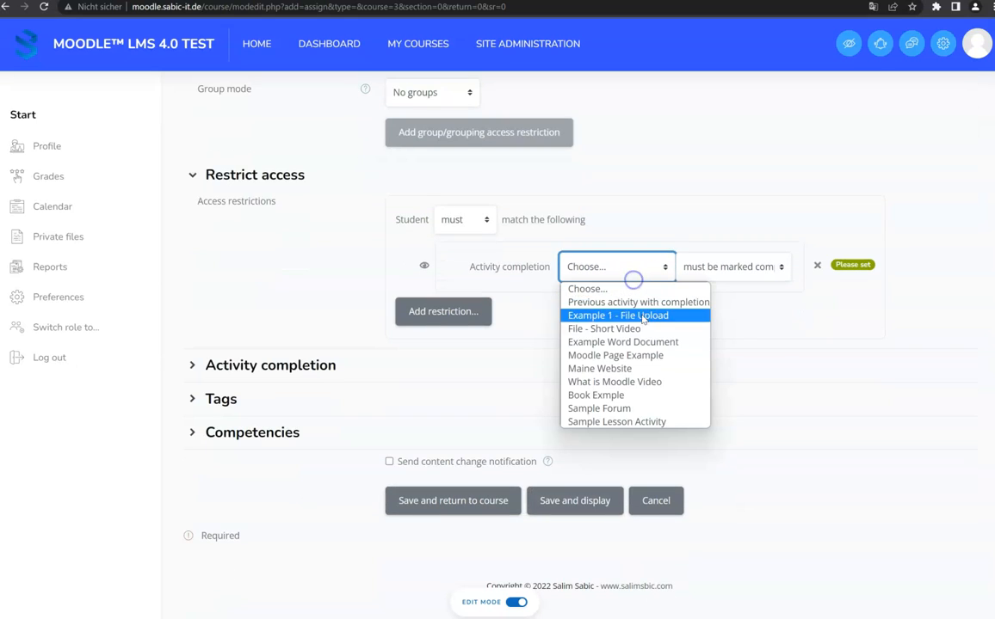
{"action": "left_click", "coordinate": [644, 422]}
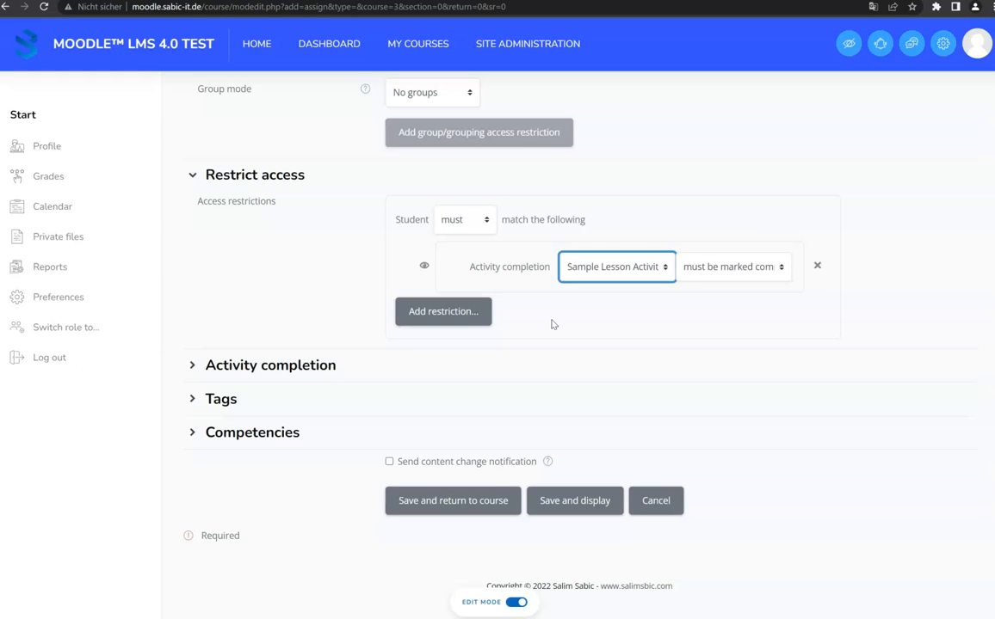
{"action": "left_click", "coordinate": [559, 346]}
Set the assignment's completion tracking to "Show activity as complete when conditions are met"
{"action": "left_click", "coordinate": [339, 362]}
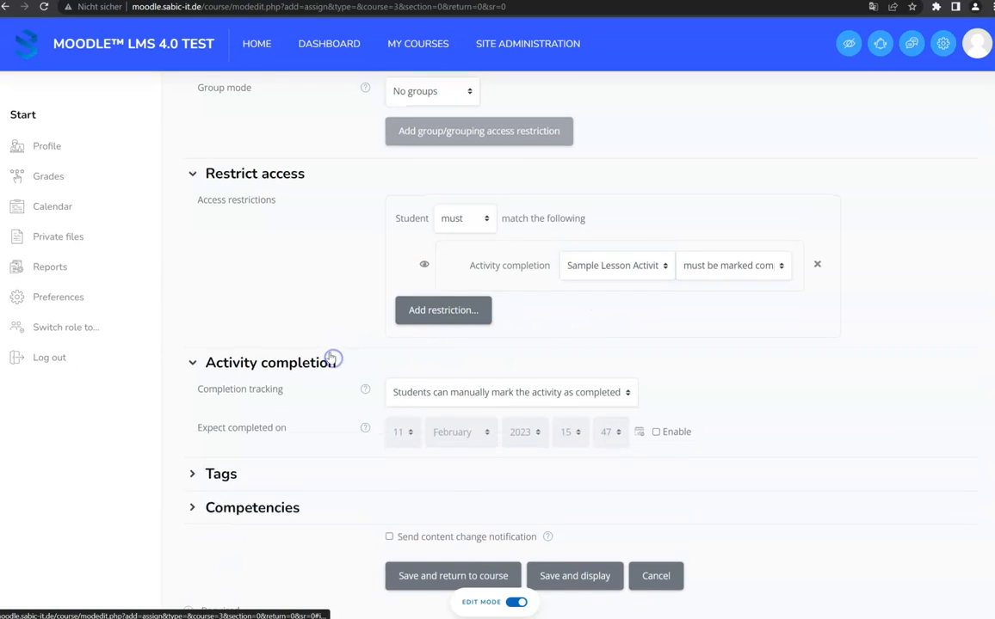
{"action": "scroll", "coordinate": [387, 335], "scroll_direction": "down", "scroll_amount": 1}
{"action": "left_click", "coordinate": [477, 315]}
{"action": "left_click", "coordinate": [446, 366]}
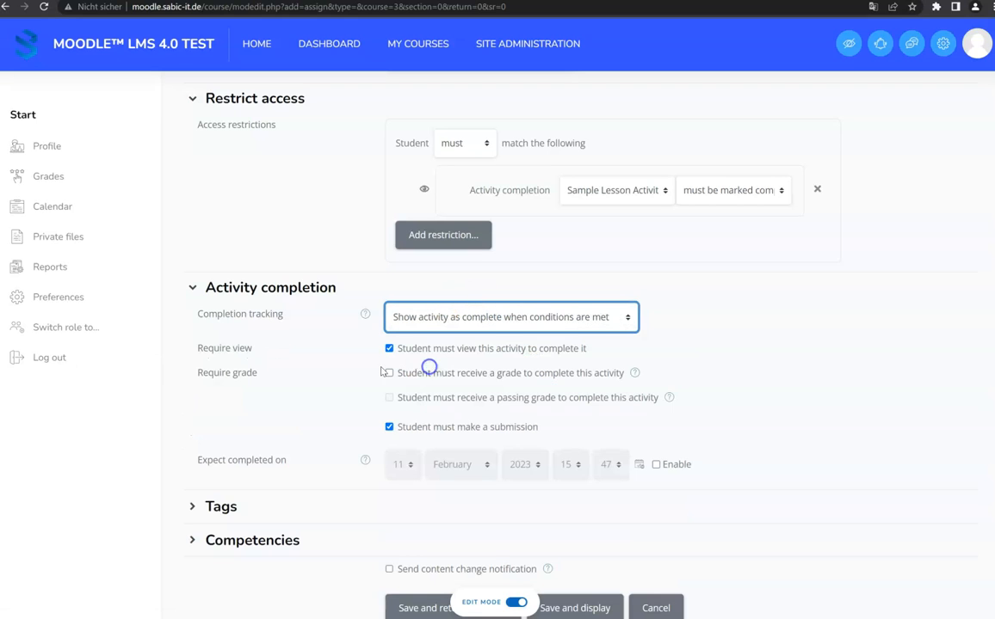
{"action": "scroll", "coordinate": [482, 318], "scroll_direction": "down", "scroll_amount": 1}
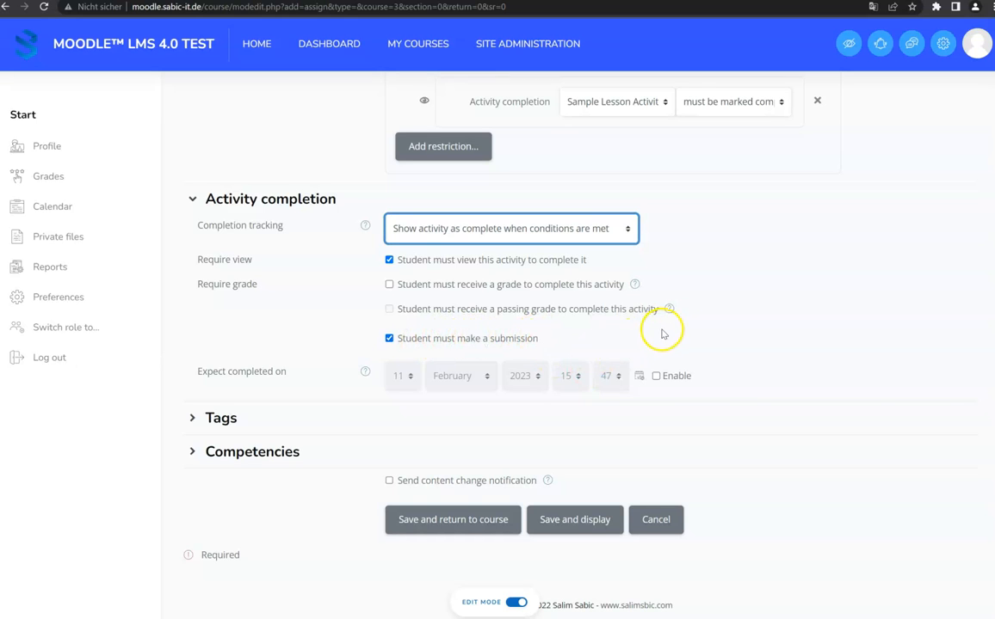
Look over the configured assignment settings once more, and save the assignment and return to the course
{"action": "scroll", "coordinate": [670, 324], "scroll_direction": "down", "scroll_amount": 1}
{"action": "scroll", "coordinate": [657, 304], "scroll_direction": "up", "scroll_amount": 5}
{"action": "scroll", "coordinate": [658, 305], "scroll_direction": "down", "scroll_amount": 5}
{"action": "left_click", "coordinate": [490, 503]}
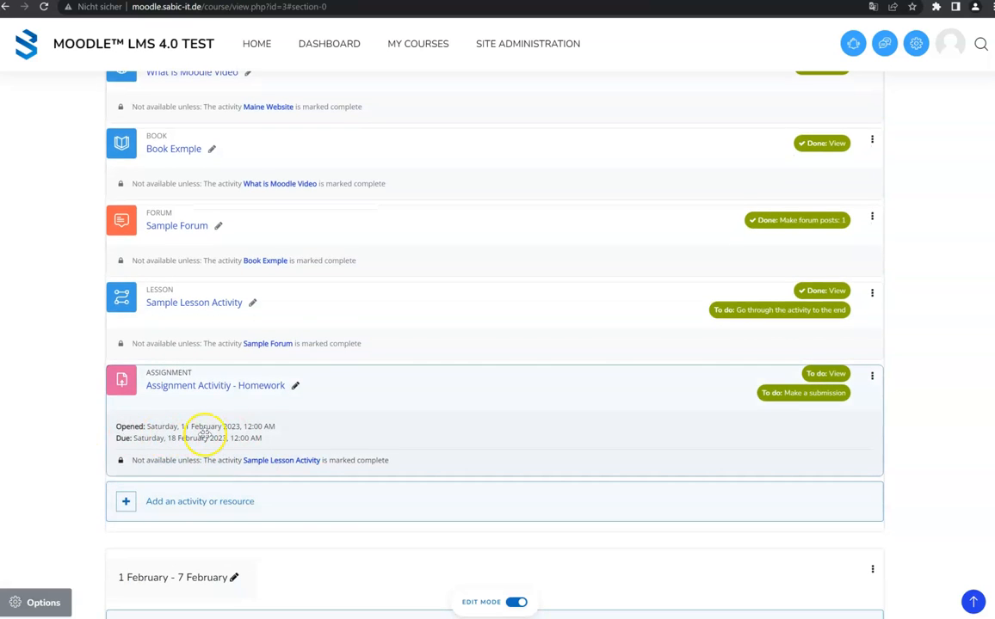
Open the homework assignment from the course page and review its dates and grading summary
{"action": "scroll", "coordinate": [204, 437], "scroll_direction": "down", "scroll_amount": 1}
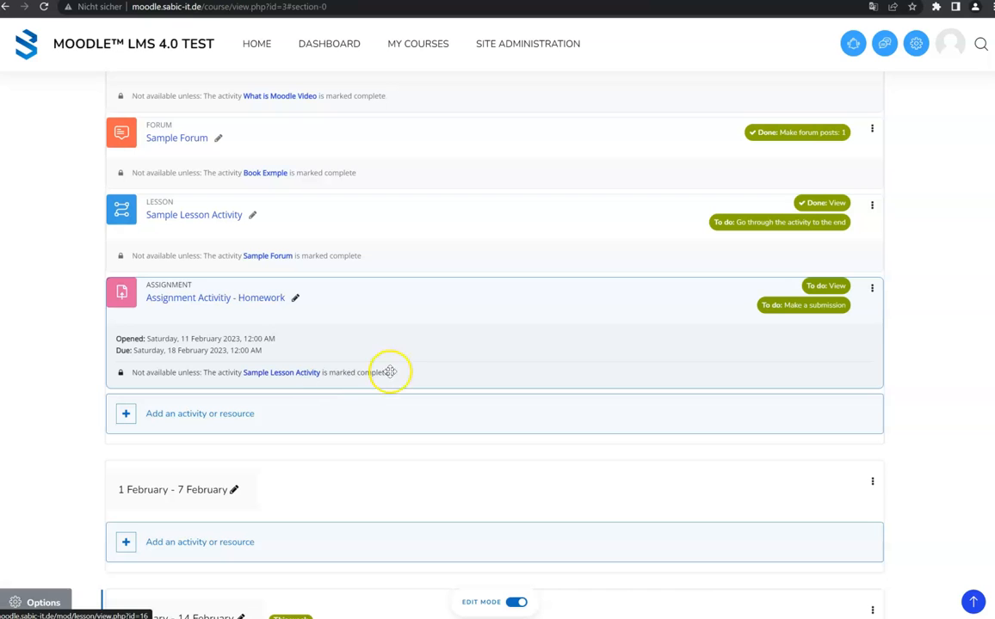
{"action": "left_click", "coordinate": [212, 298]}
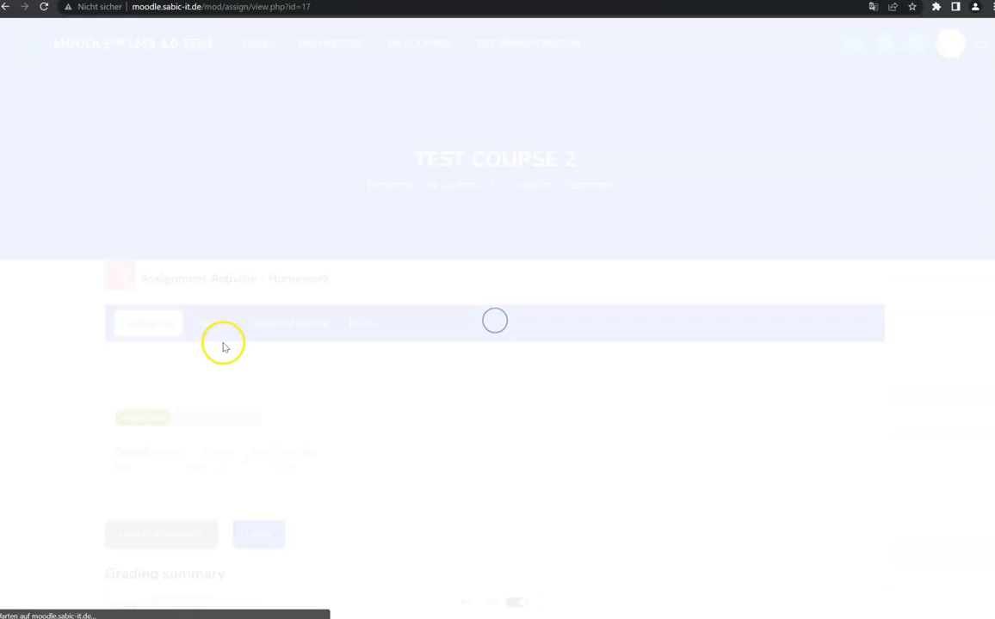
{"action": "scroll", "coordinate": [241, 331], "scroll_direction": "down", "scroll_amount": 3}
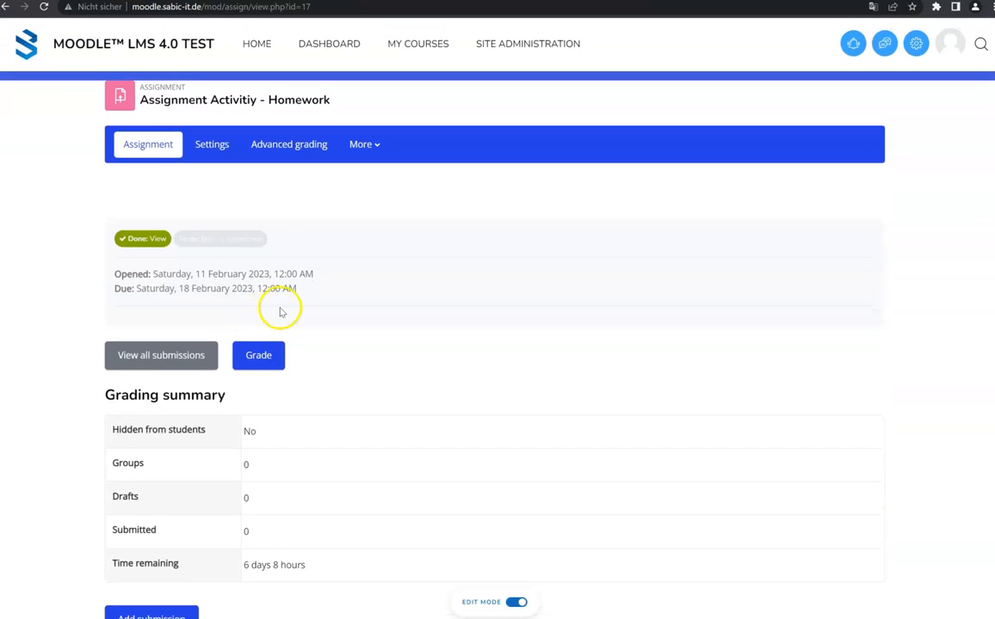
{"action": "scroll", "coordinate": [328, 289], "scroll_direction": "down", "scroll_amount": 2}
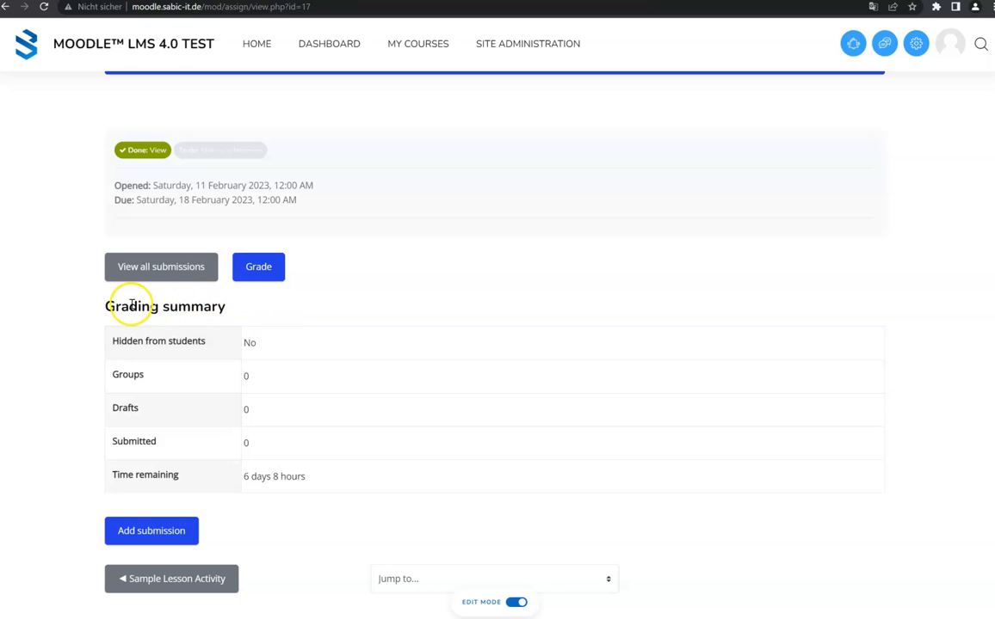
Look at the assignment's individual grading view and return to the assignment page
{"action": "left_click", "coordinate": [275, 271]}
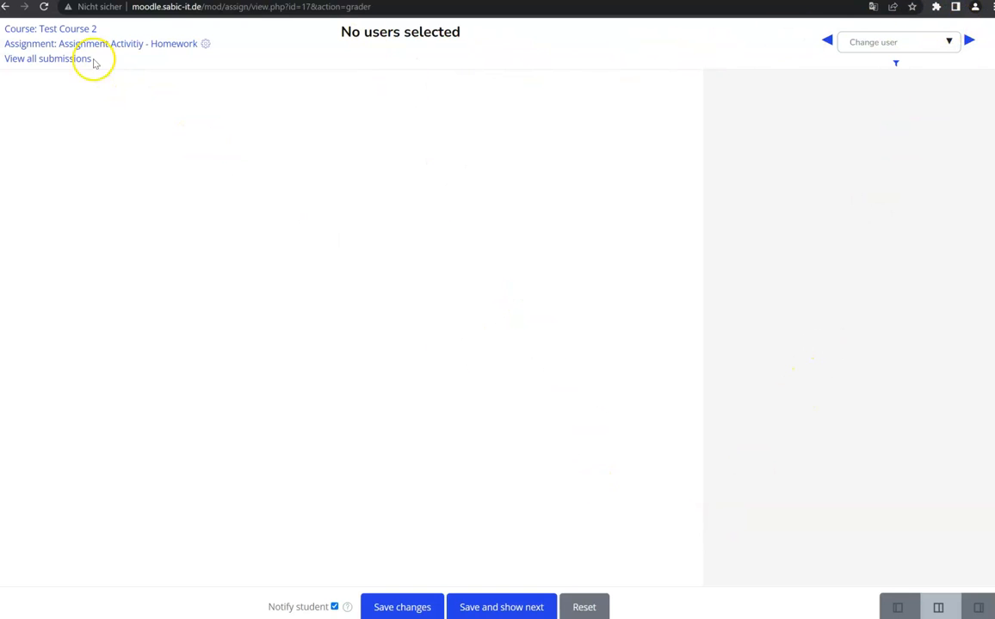
{"action": "left_click", "coordinate": [136, 43]}
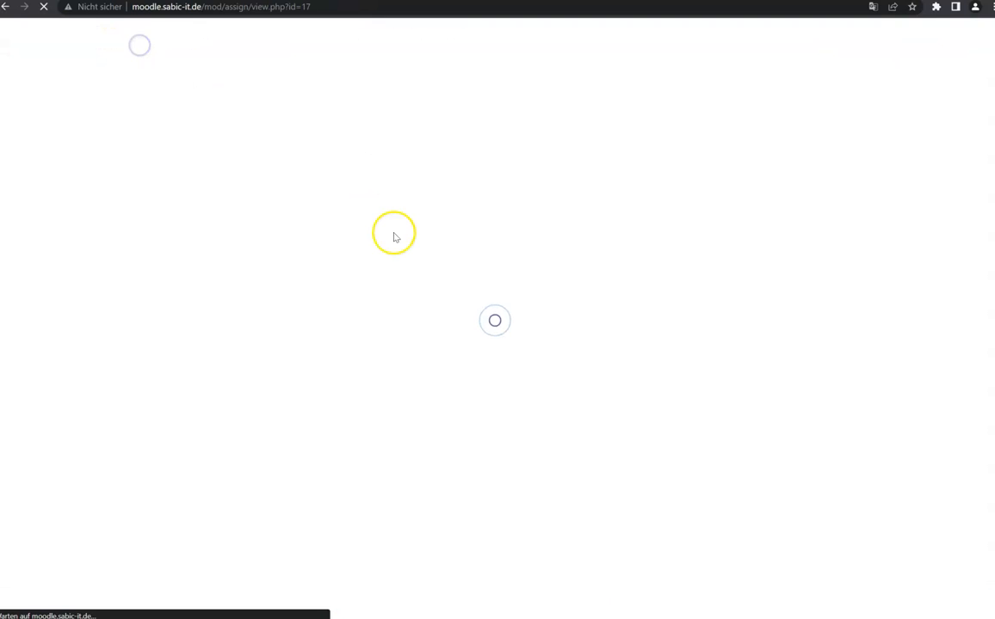
{"action": "scroll", "coordinate": [376, 275], "scroll_direction": "down", "scroll_amount": 3}
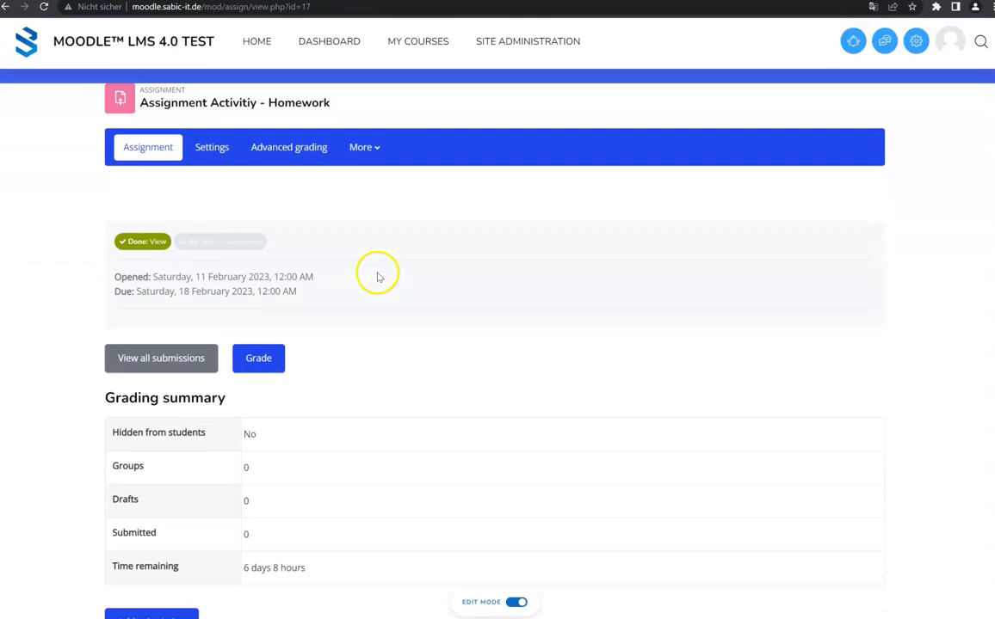
View all submissions of the homework assignment and review the grading actions, filters and display options
{"action": "left_click", "coordinate": [203, 359]}
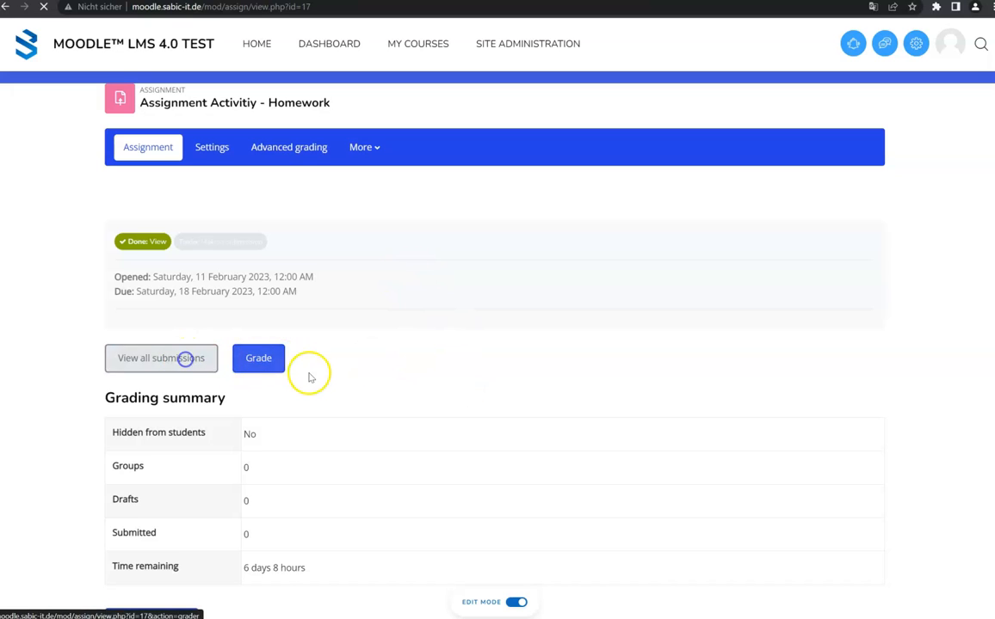
{"action": "scroll", "coordinate": [316, 376], "scroll_direction": "down", "scroll_amount": 4}
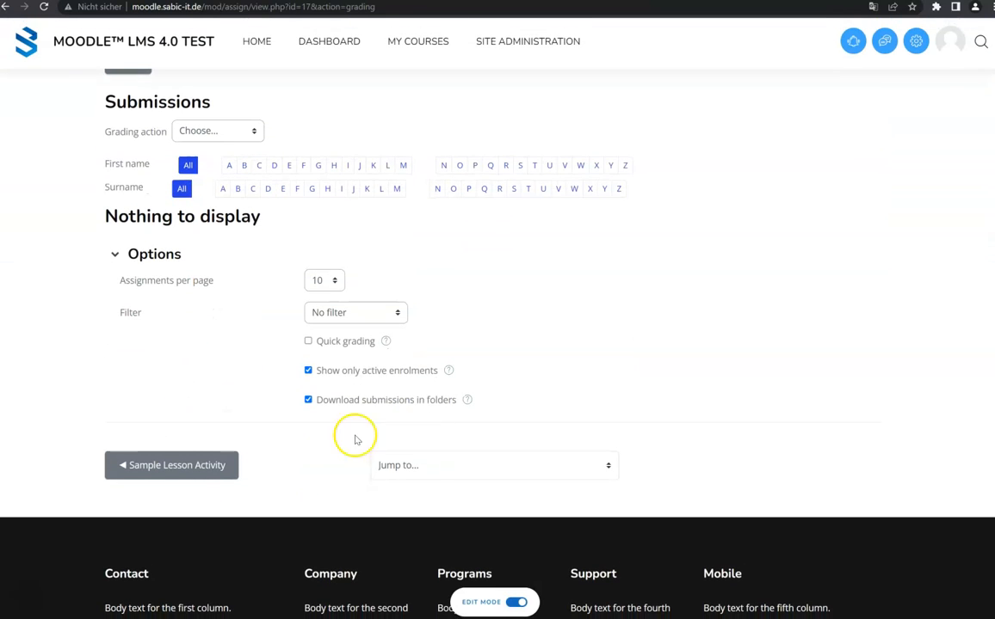
{"action": "scroll", "coordinate": [430, 340], "scroll_direction": "up", "scroll_amount": 2}
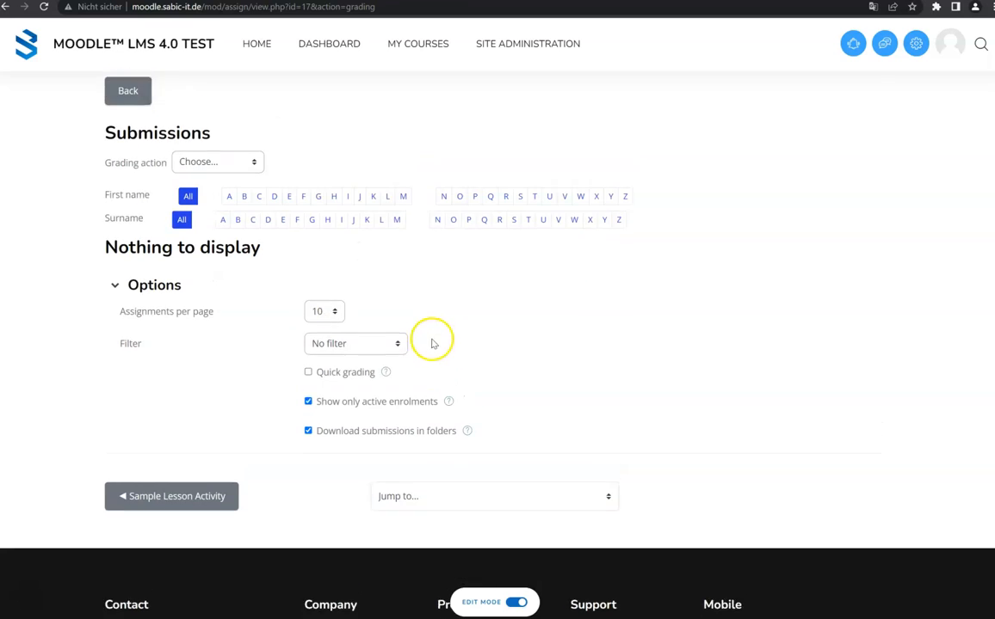
{"action": "scroll", "coordinate": [443, 346], "scroll_direction": "up", "scroll_amount": 2}
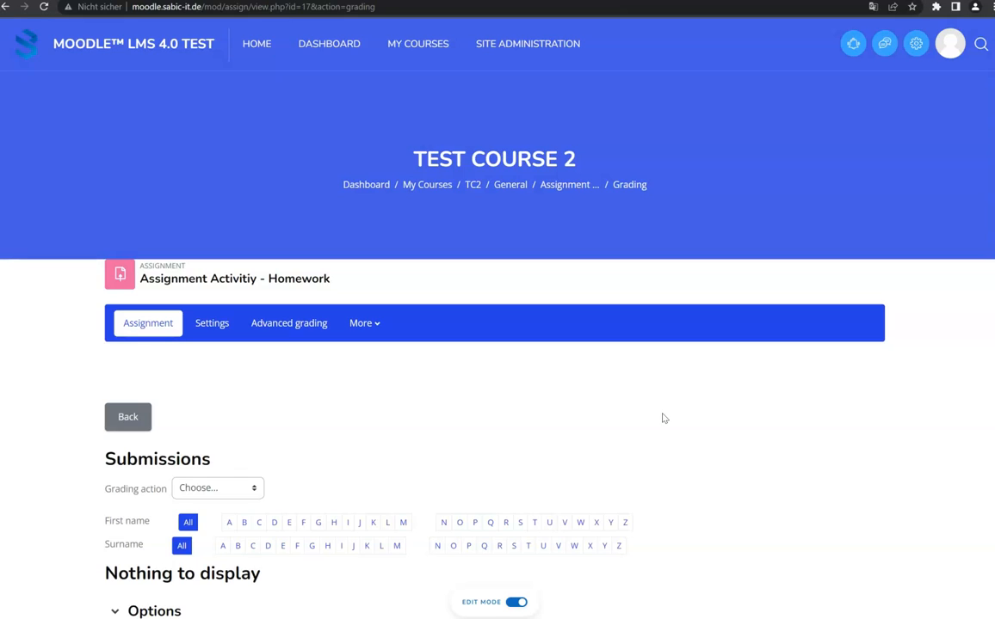
Go back from the submissions list to the assignment page and look over its grading summary
{"action": "left_click", "coordinate": [569, 186]}
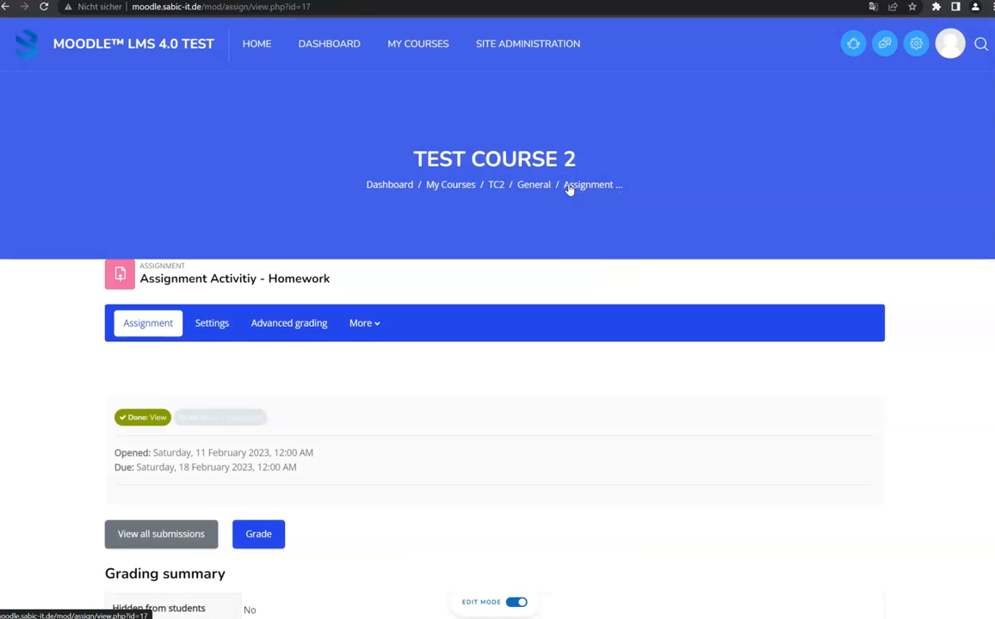
{"action": "scroll", "coordinate": [559, 207], "scroll_direction": "down", "scroll_amount": 3}
{"action": "scroll", "coordinate": [559, 210], "scroll_direction": "down", "scroll_amount": 1}
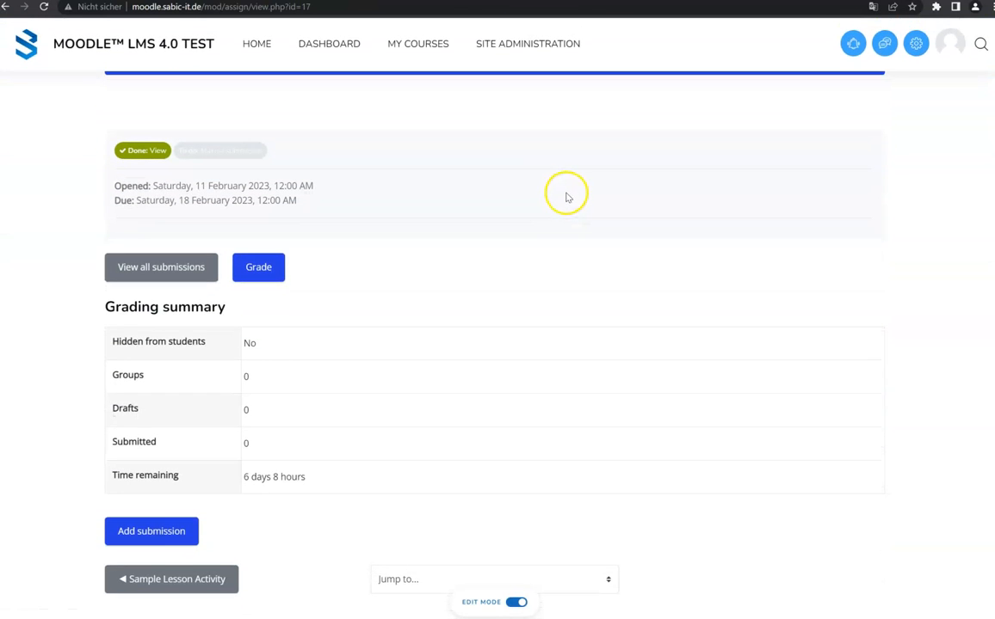
{"action": "scroll", "coordinate": [565, 211], "scroll_direction": "up", "scroll_amount": 2}
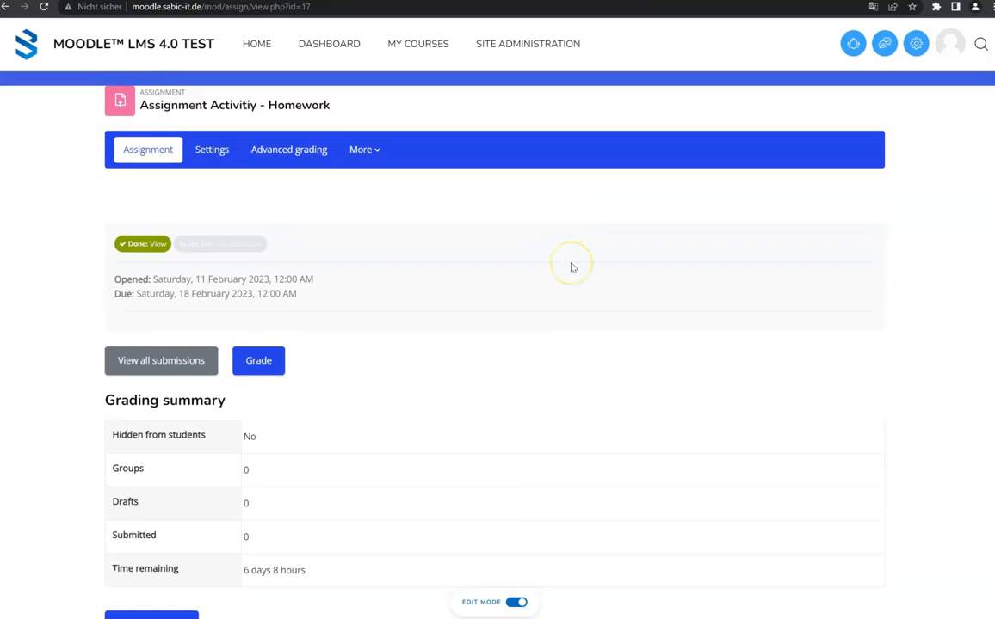